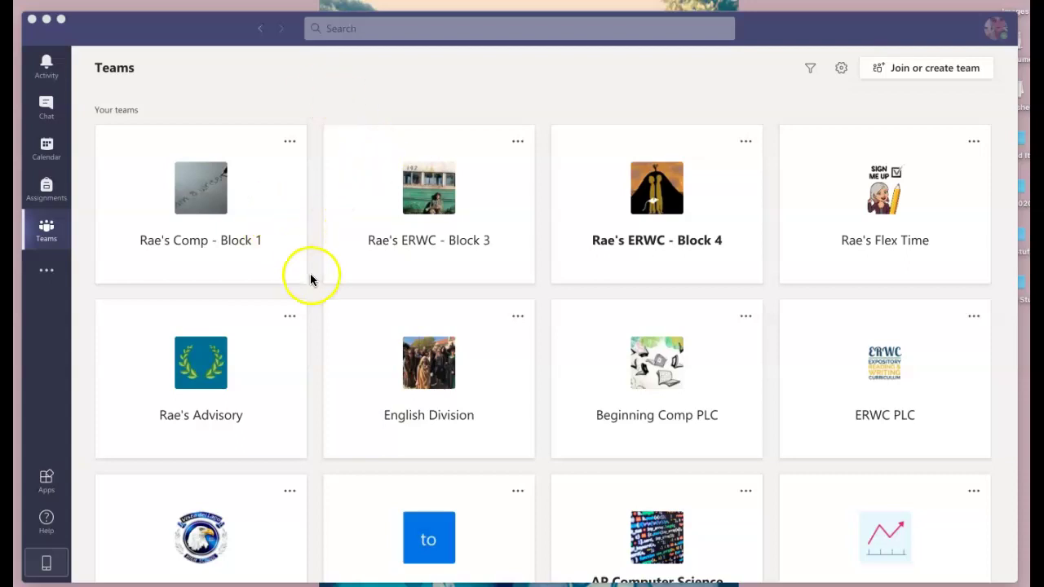
# Open the Test Flex team from the hidden teams and go to its Class Meeting channel.
pyautogui.scroll(-6, 311, 280)
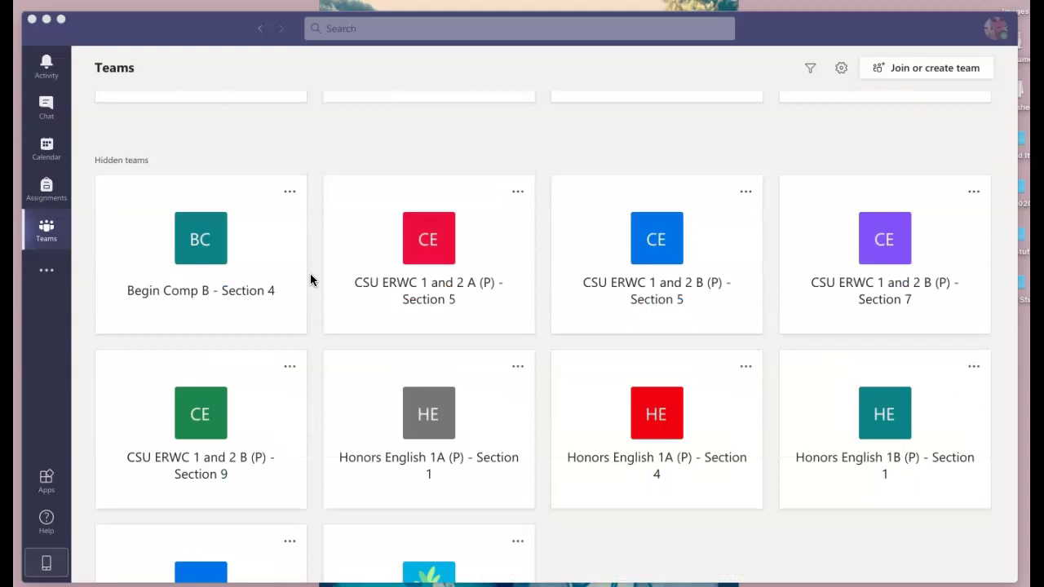
pyautogui.scroll(-3, 311, 278)
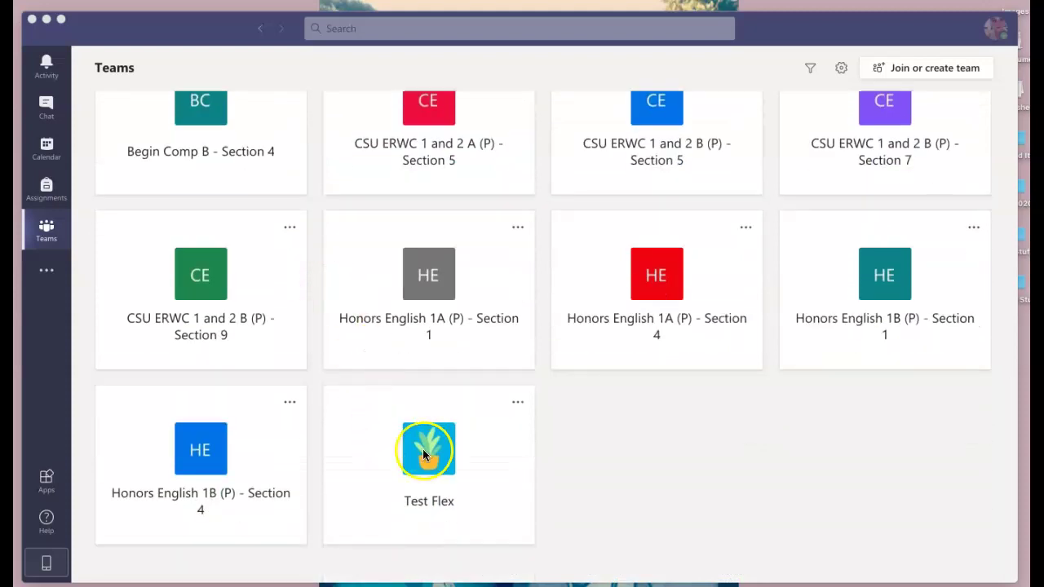
pyautogui.click(437, 440)
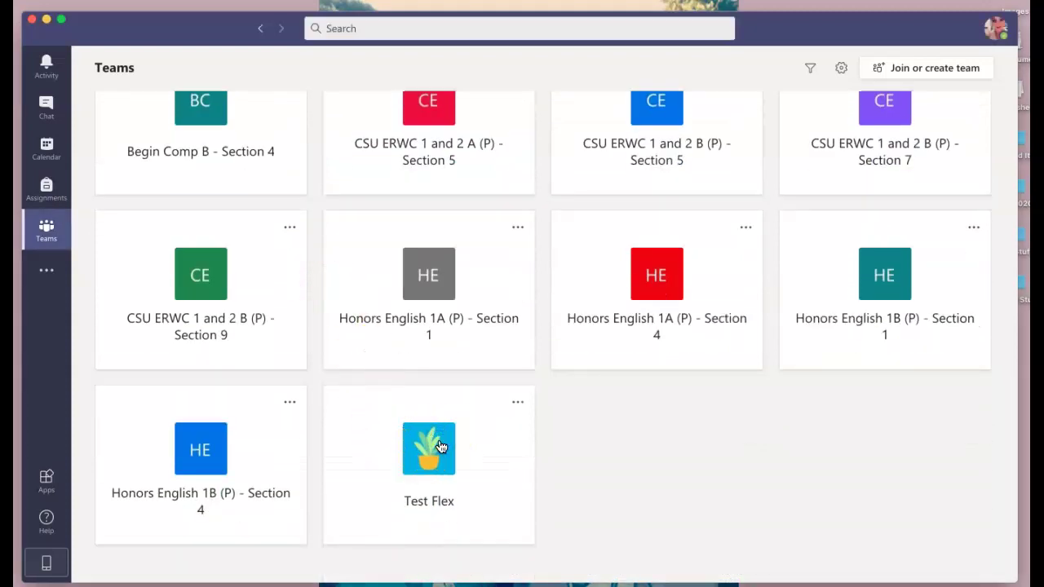
pyautogui.click(439, 446)
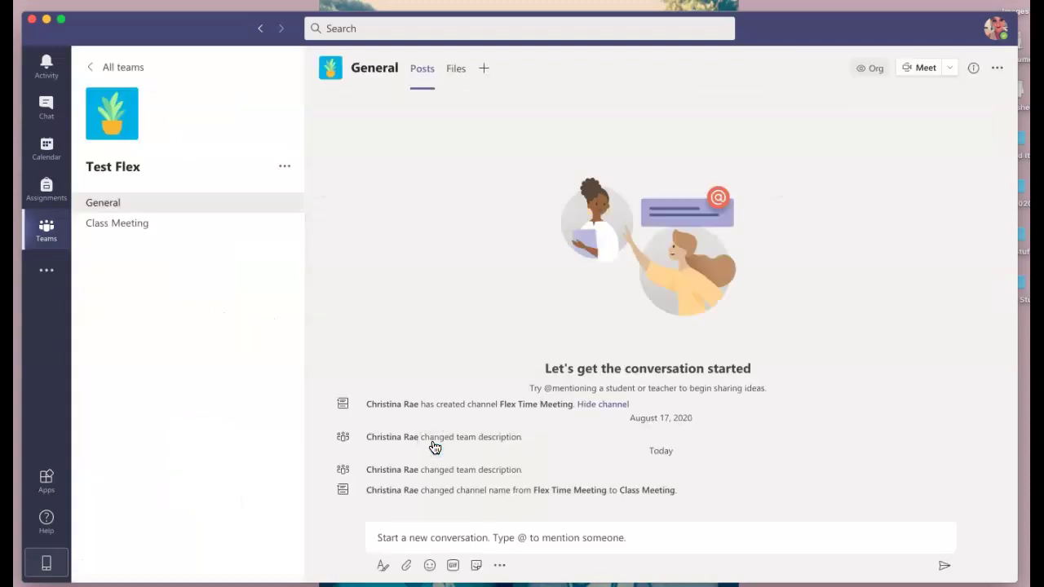
pyautogui.click(221, 225)
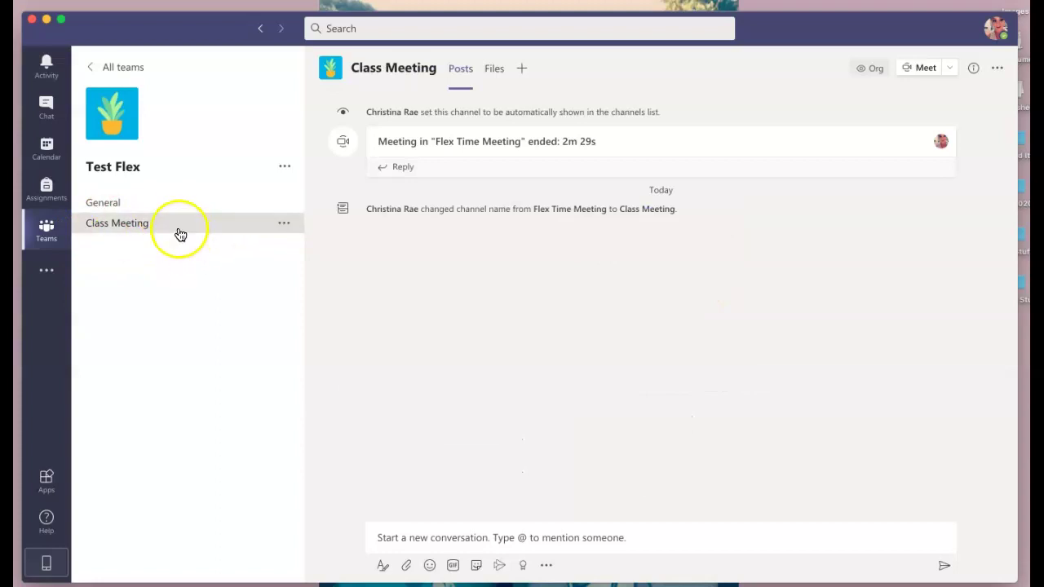
# Add a standard channel named Breakout Room 1 to the Test Flex team, shown automatically in everyone's channel list.
pyautogui.click(284, 169)
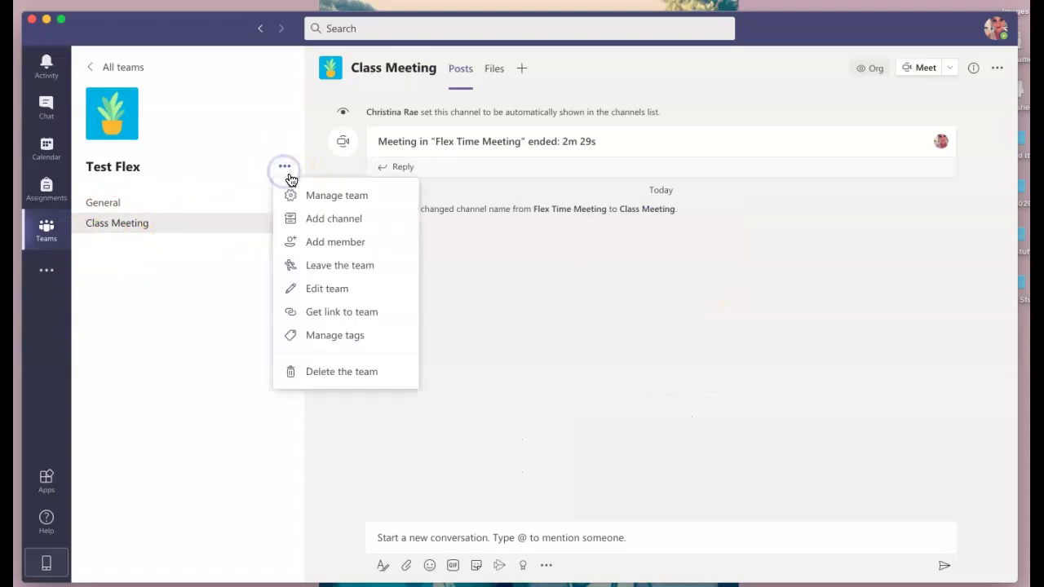
pyautogui.click(316, 222)
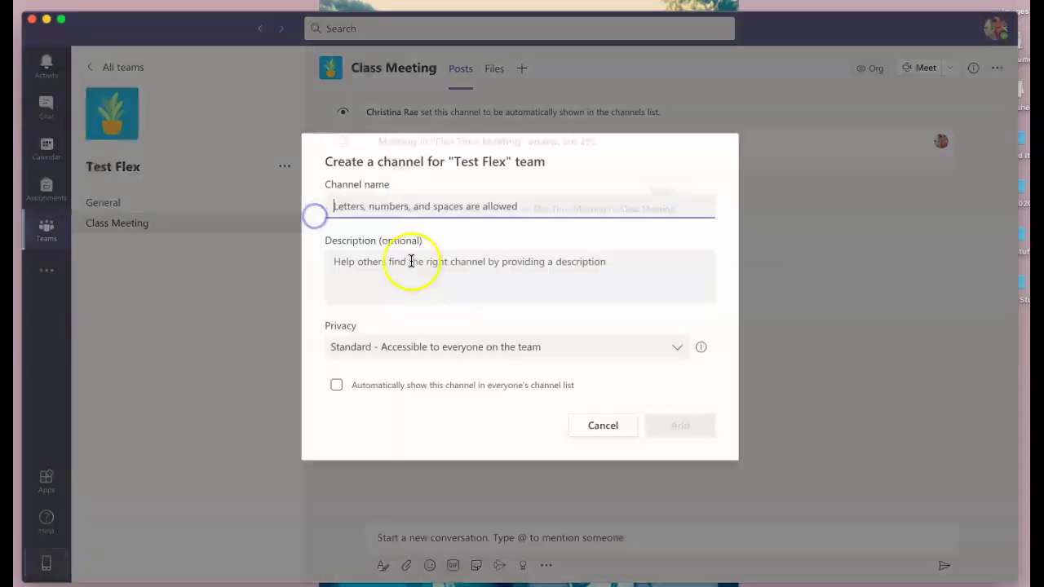
pyautogui.write('Breakout Room 1')
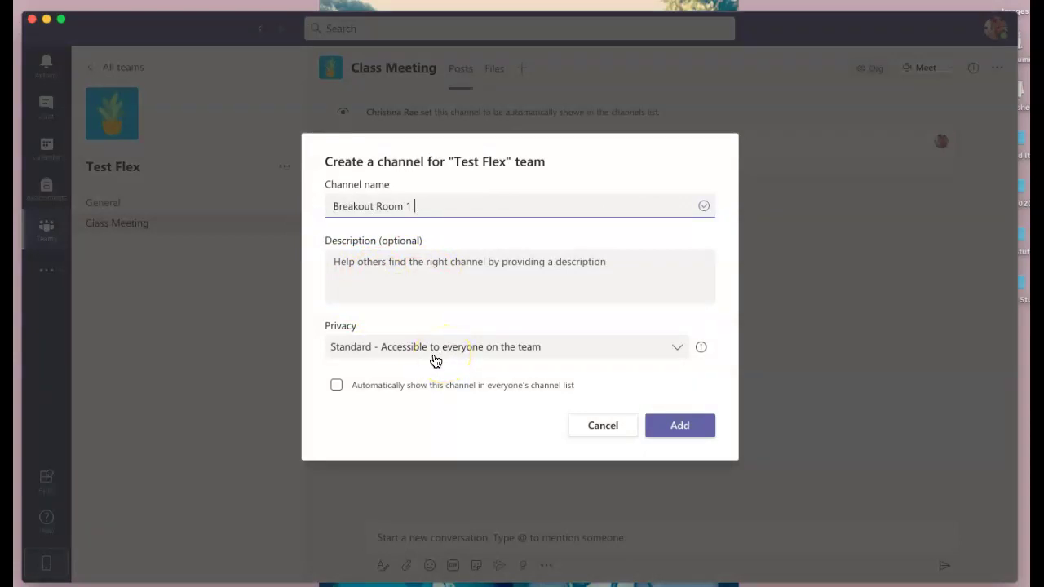
pyautogui.click(337, 385)
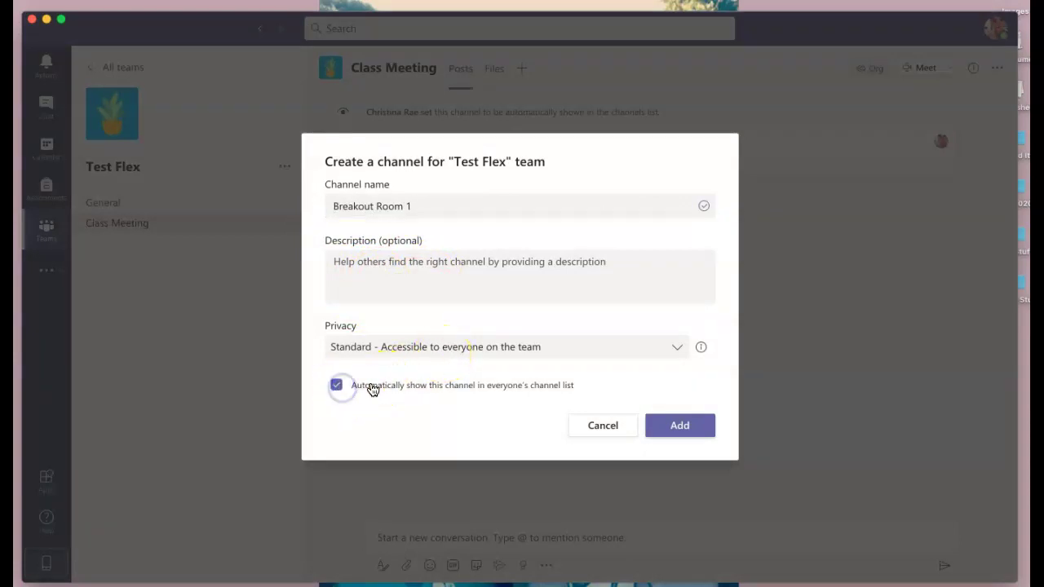
pyautogui.click(675, 439)
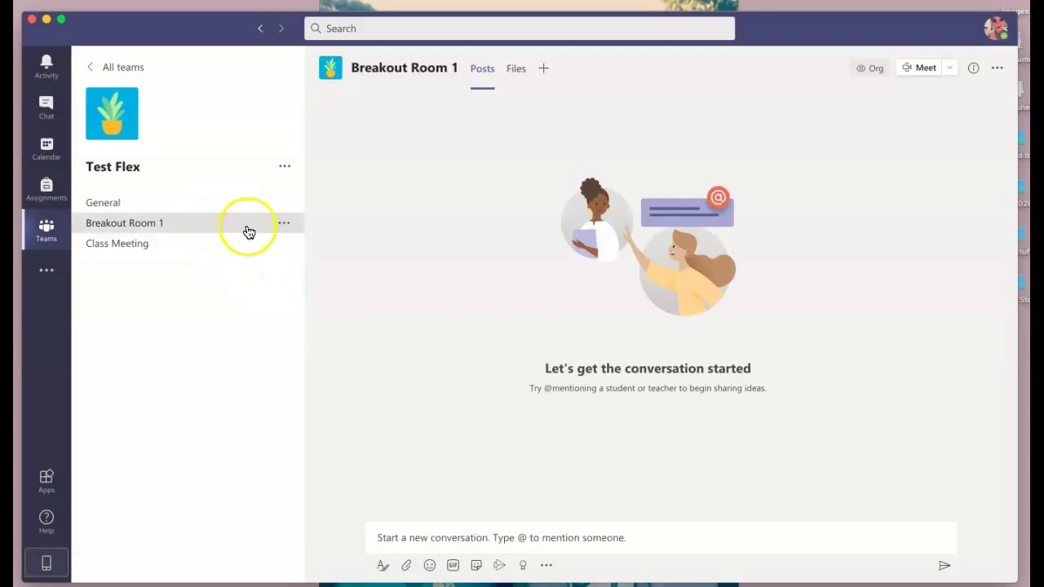
# Add a standard channel named Breakout Room 2 to the team, shown automatically in everyone's channel list.
pyautogui.click(284, 171)
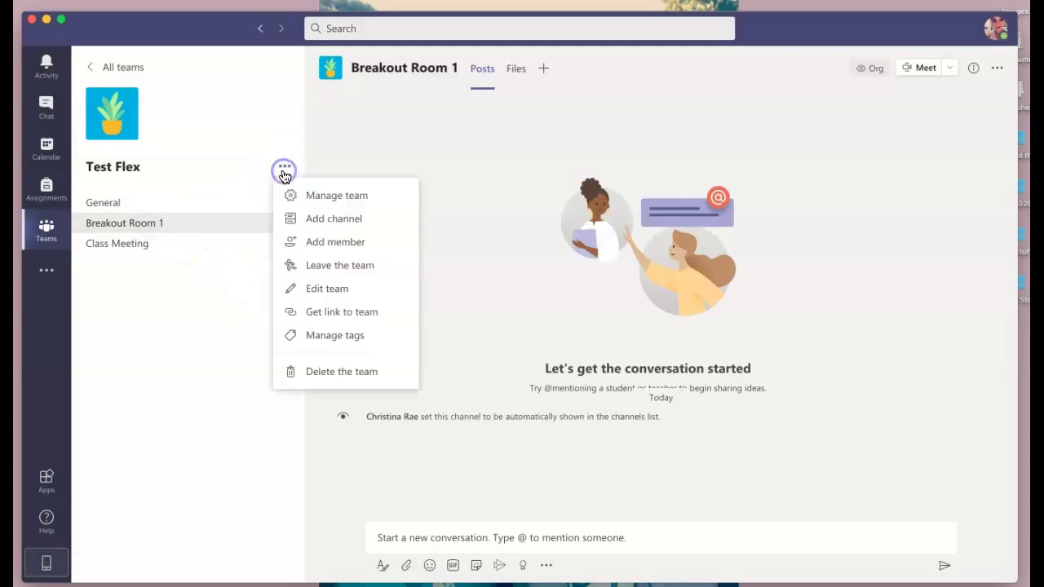
pyautogui.click(313, 219)
pyautogui.write('Bre')
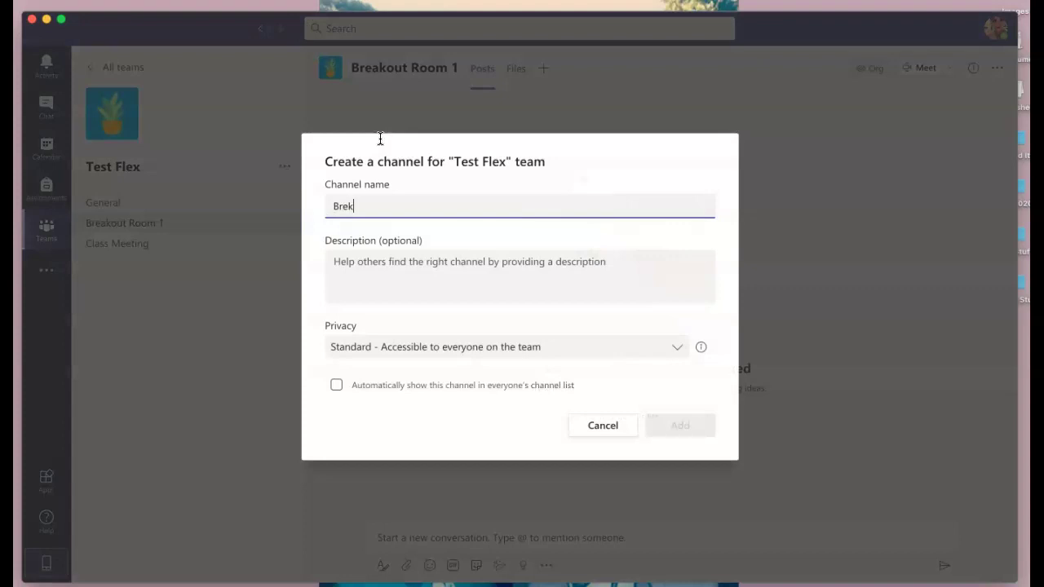
pyautogui.write('akout Room 2')
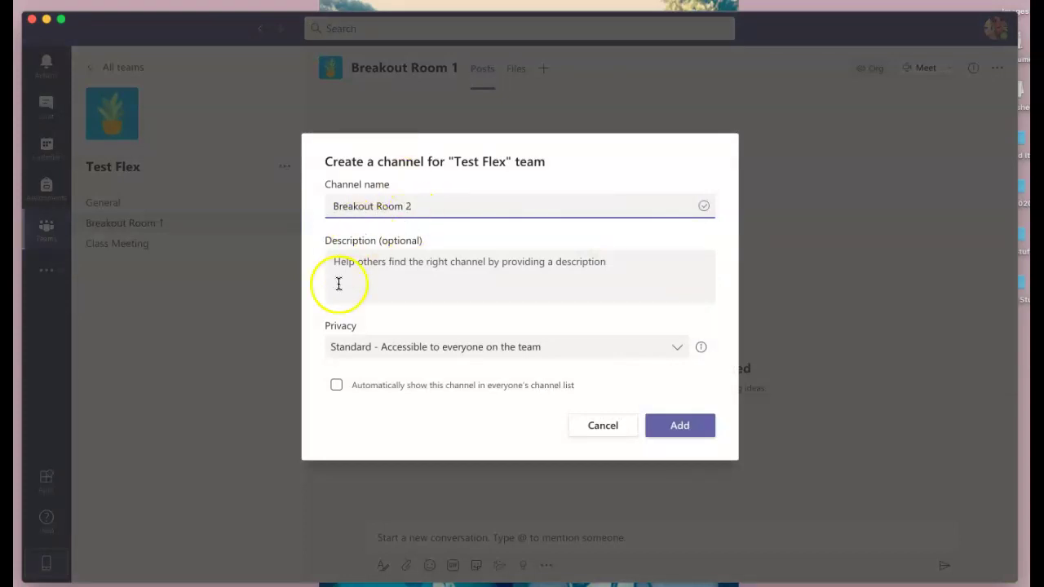
pyautogui.click(336, 385)
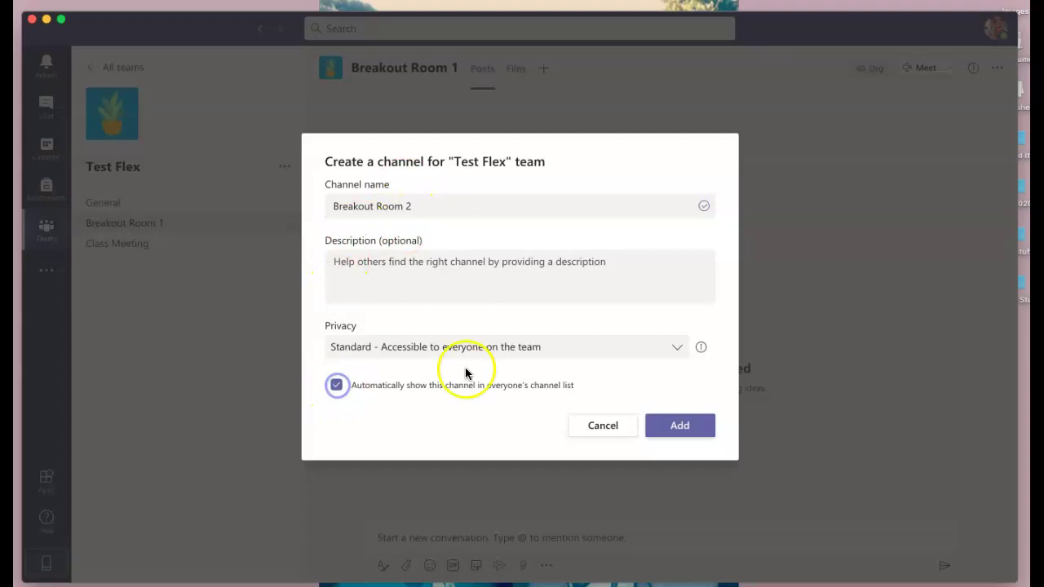
pyautogui.click(669, 432)
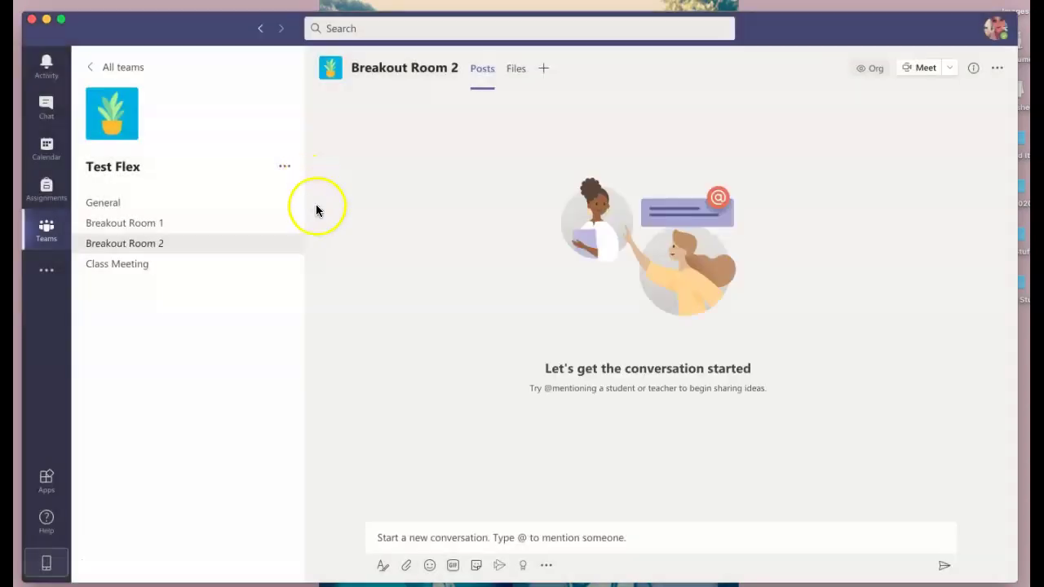
# Examine the channel moderation and new-post permission options in Breakout Room 1's channel settings, keeping moderation off and posting open to everyone.
pyautogui.click(285, 223)
pyautogui.click(326, 308)
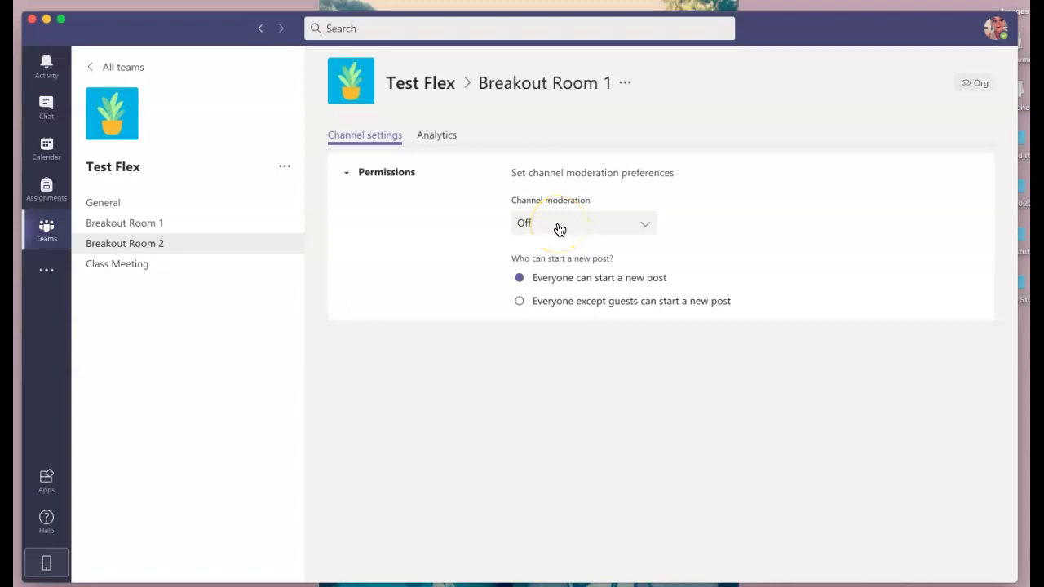
pyautogui.click(560, 227)
pyautogui.click(559, 226)
pyautogui.click(598, 174)
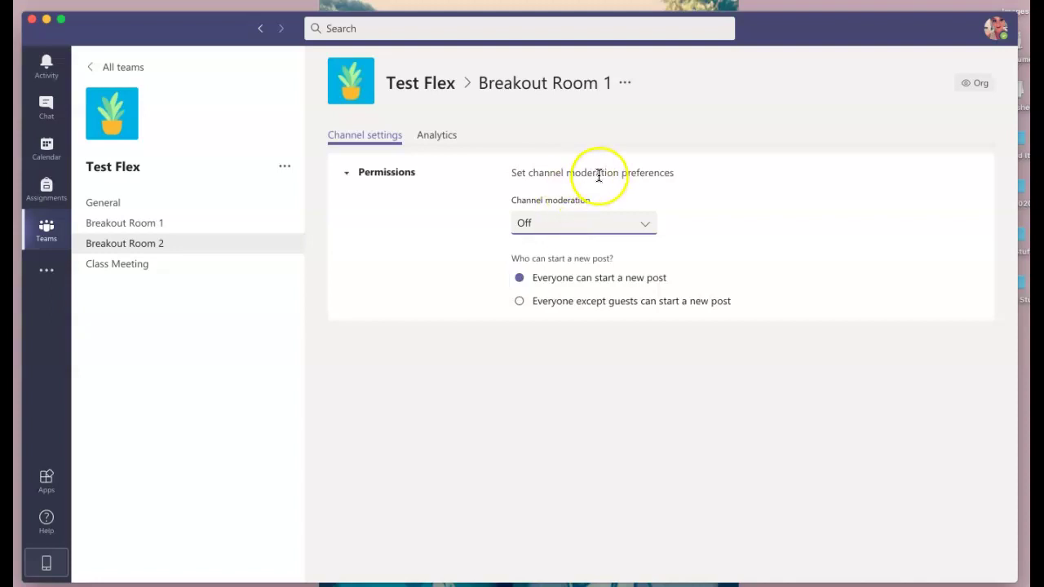
pyautogui.click(650, 225)
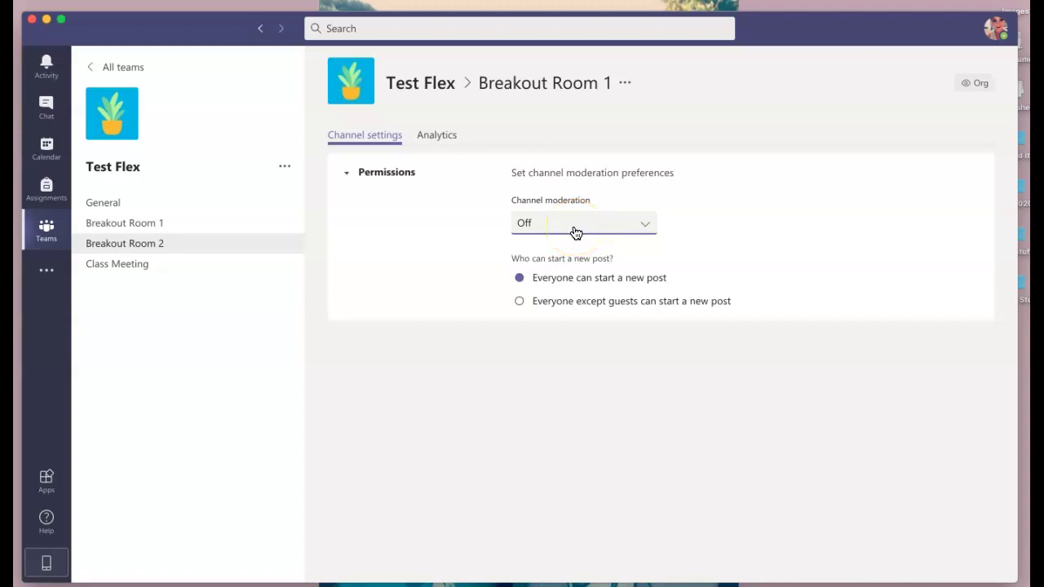
pyautogui.click(520, 304)
pyautogui.click(520, 278)
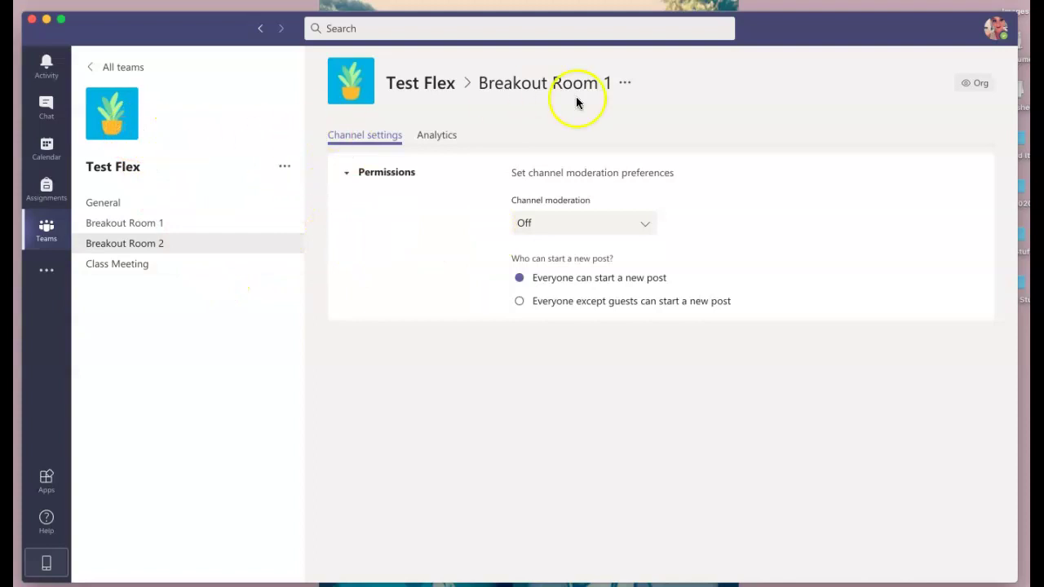
# Add a standard channel named Breakout Room 3 to the team, shown automatically in everyone's channel list.
pyautogui.click(127, 245)
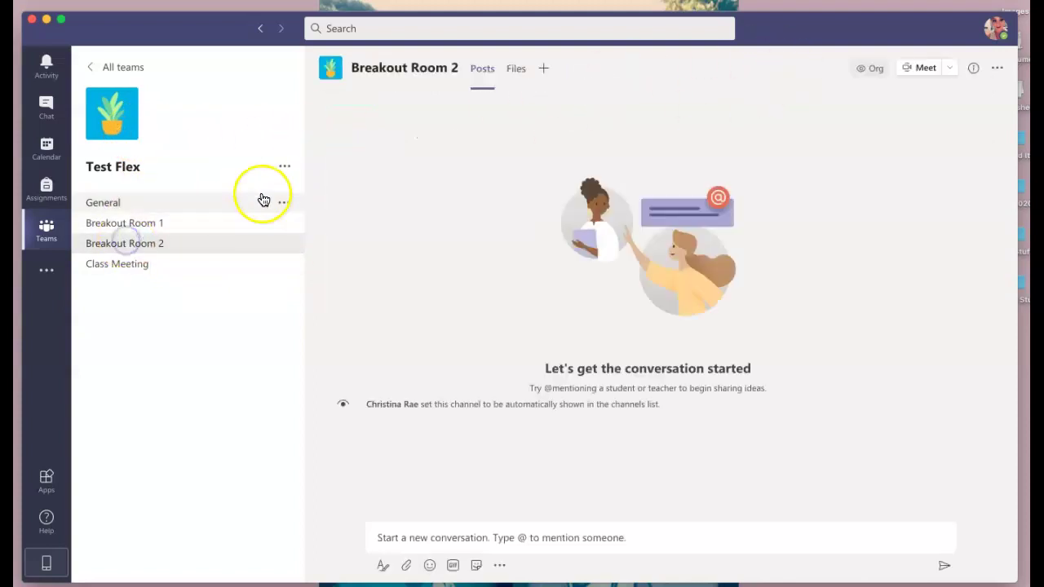
pyautogui.click(285, 166)
pyautogui.click(334, 218)
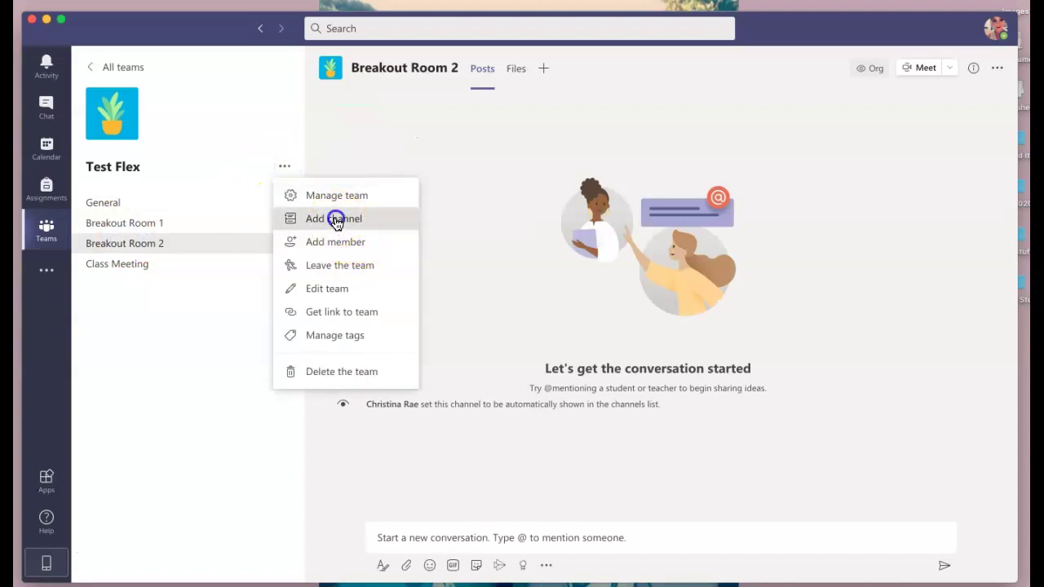
pyautogui.write('Breakout Room 3')
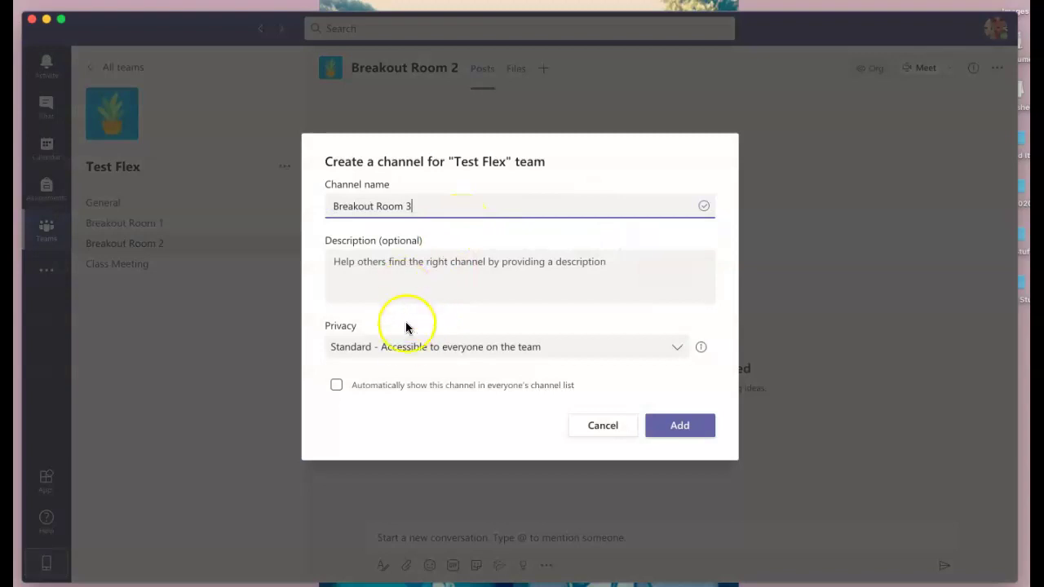
pyautogui.click(335, 387)
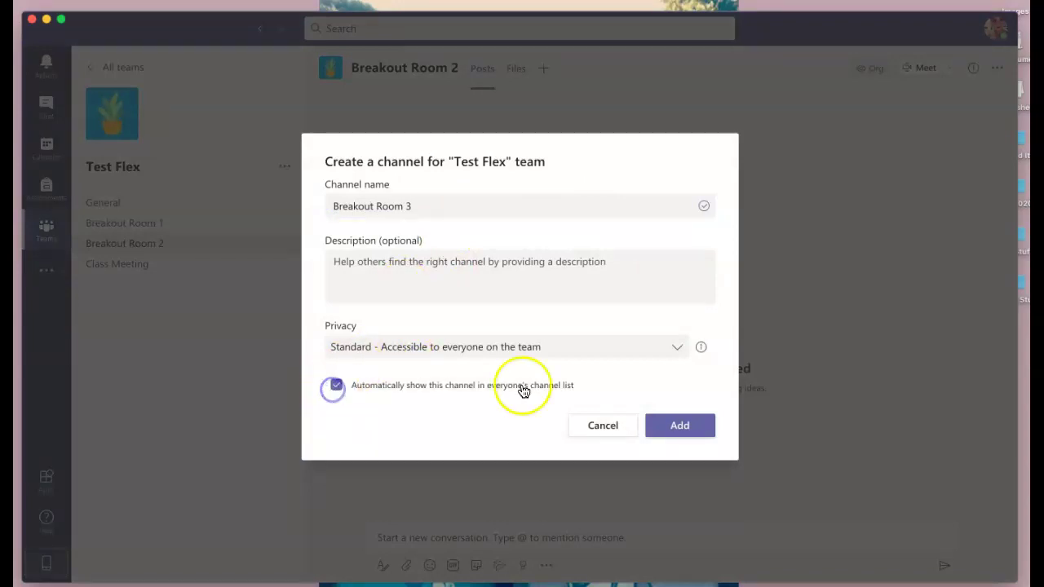
pyautogui.click(674, 429)
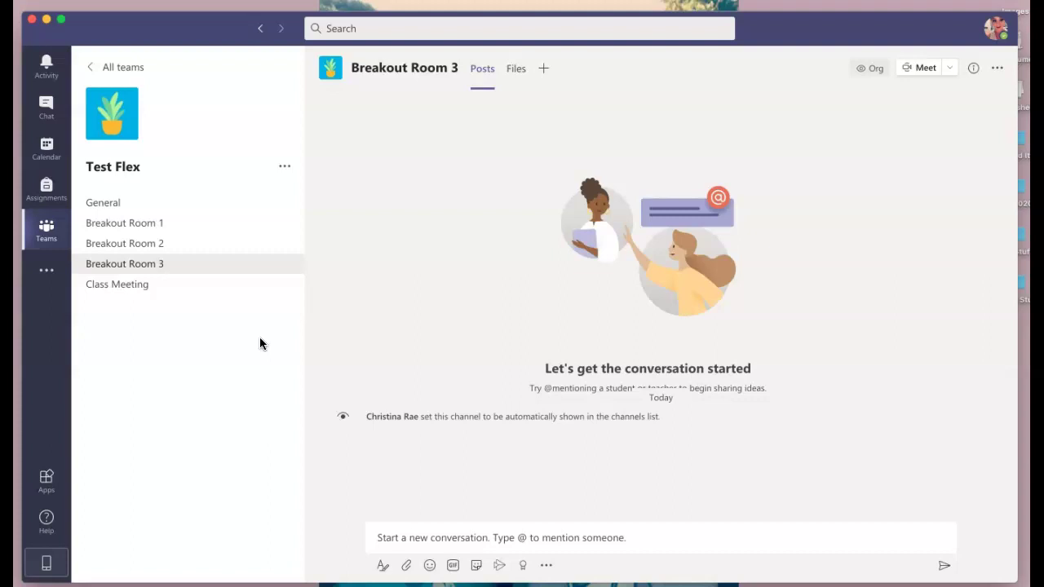
# Start a meeting in the Class Meeting channel and join it with microphone and camera turned off.
pyautogui.click(149, 287)
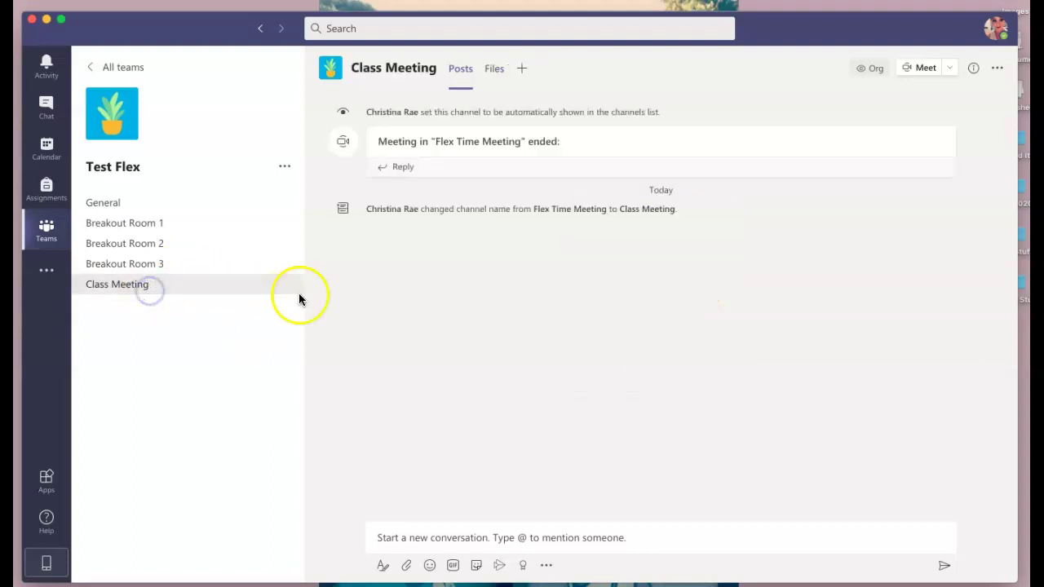
pyautogui.click(905, 66)
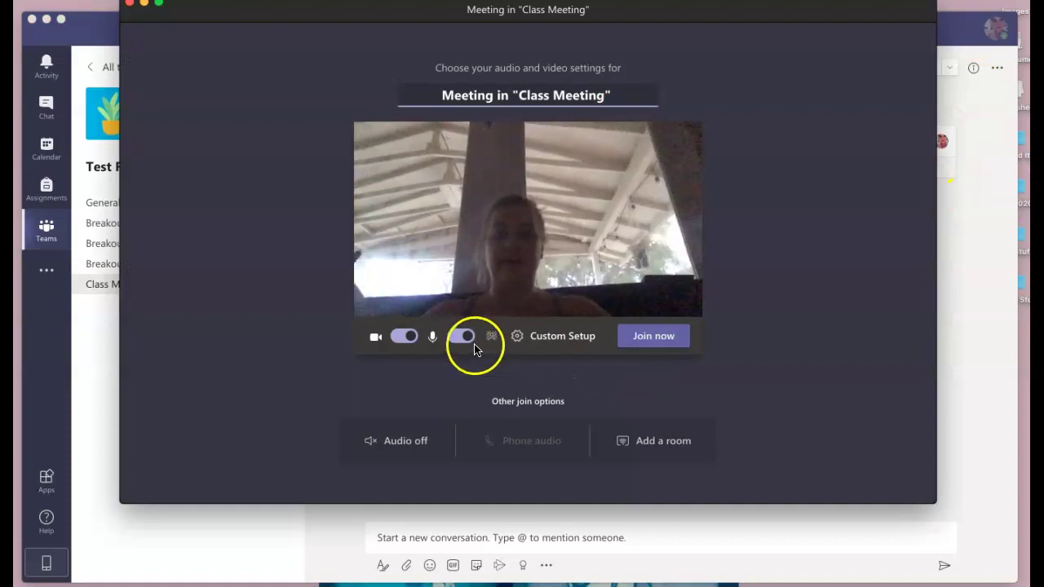
pyautogui.click(470, 341)
pyautogui.click(409, 339)
pyautogui.click(672, 342)
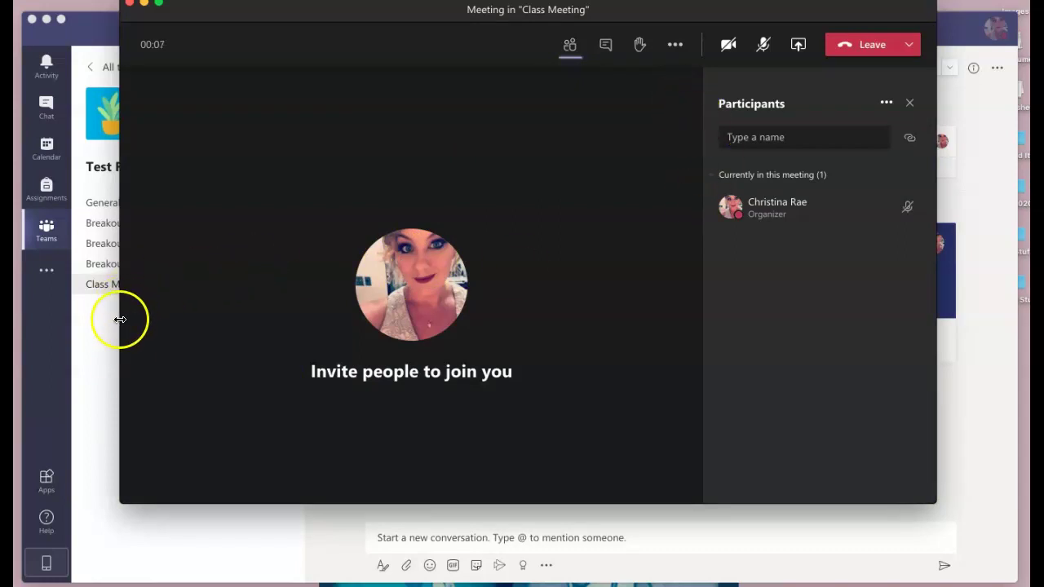
# Start a second meeting in the Breakout Room 1 channel and join it with the microphone turned off.
pyautogui.click(87, 364)
pyautogui.click(130, 223)
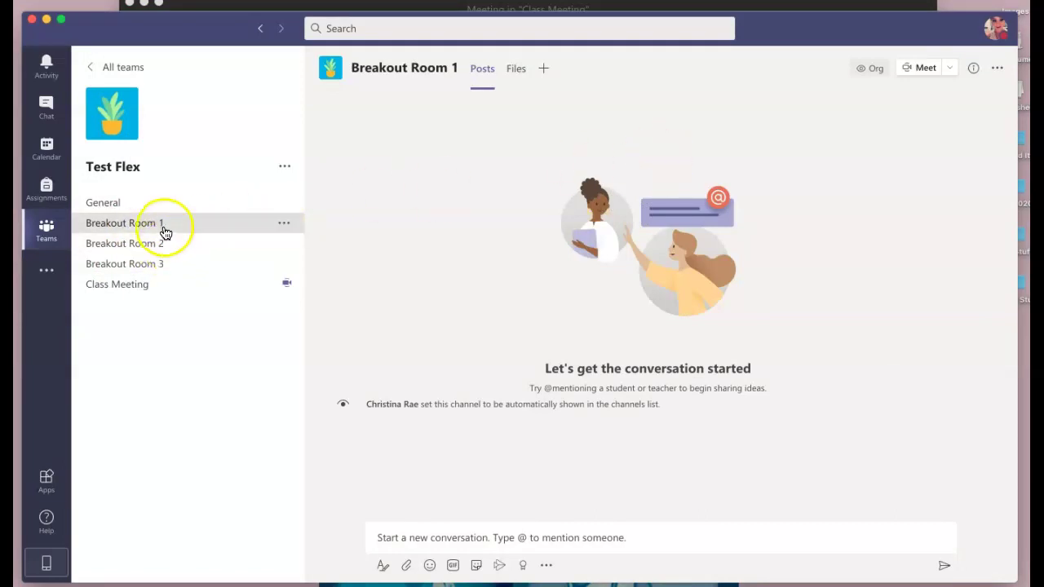
pyautogui.click(925, 68)
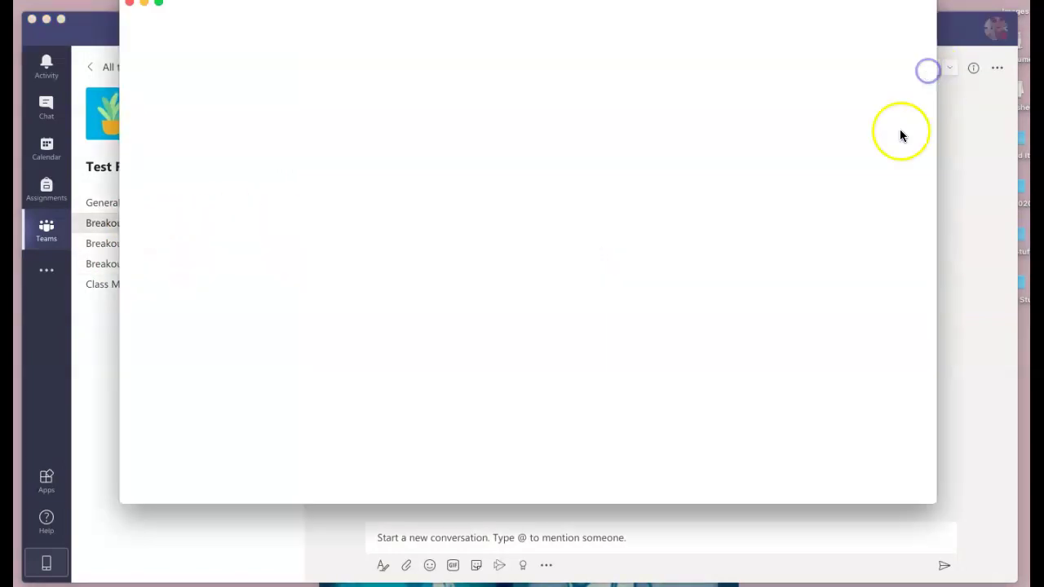
pyautogui.click(457, 343)
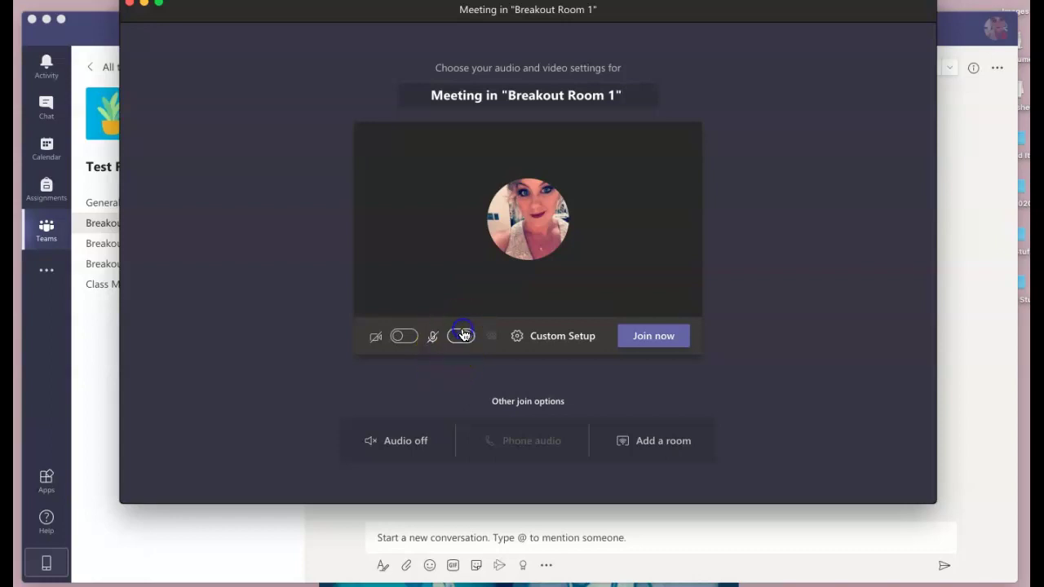
pyautogui.click(629, 343)
pyautogui.click(562, 338)
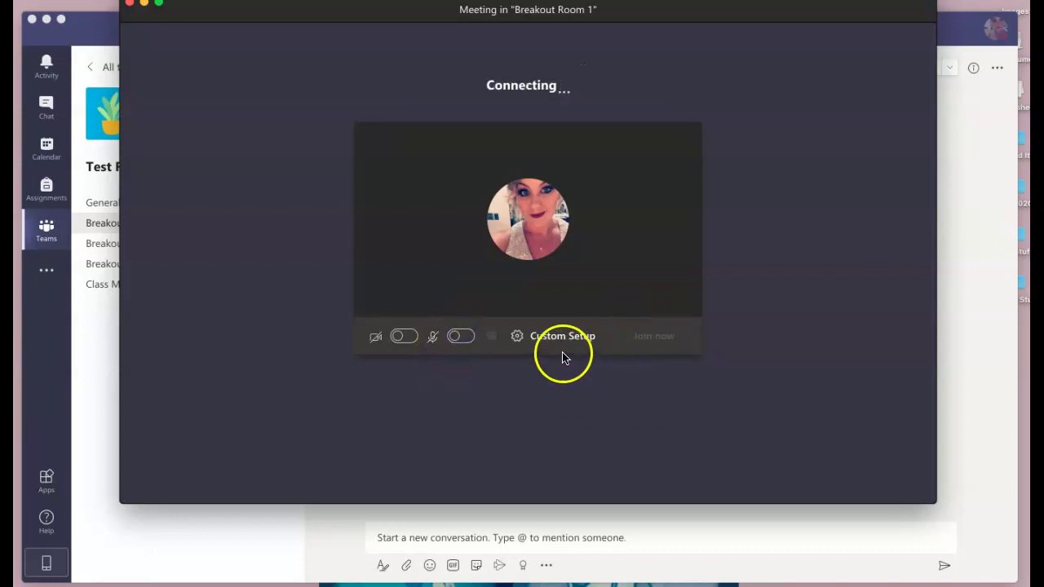
pyautogui.click(598, 247)
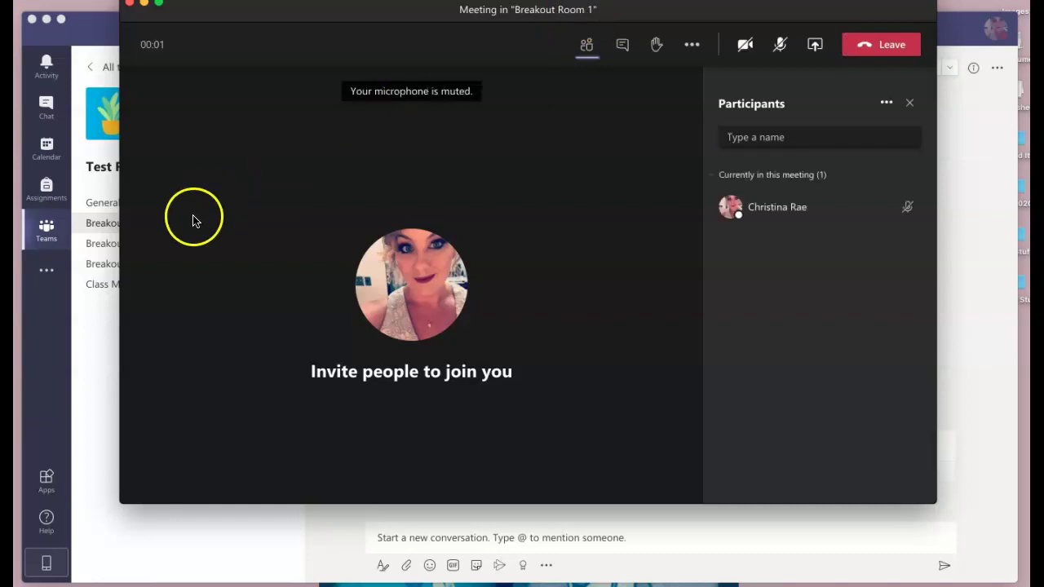
# Start a meeting in the Breakout Room 2 channel and join it with the microphone turned off.
pyautogui.click(96, 321)
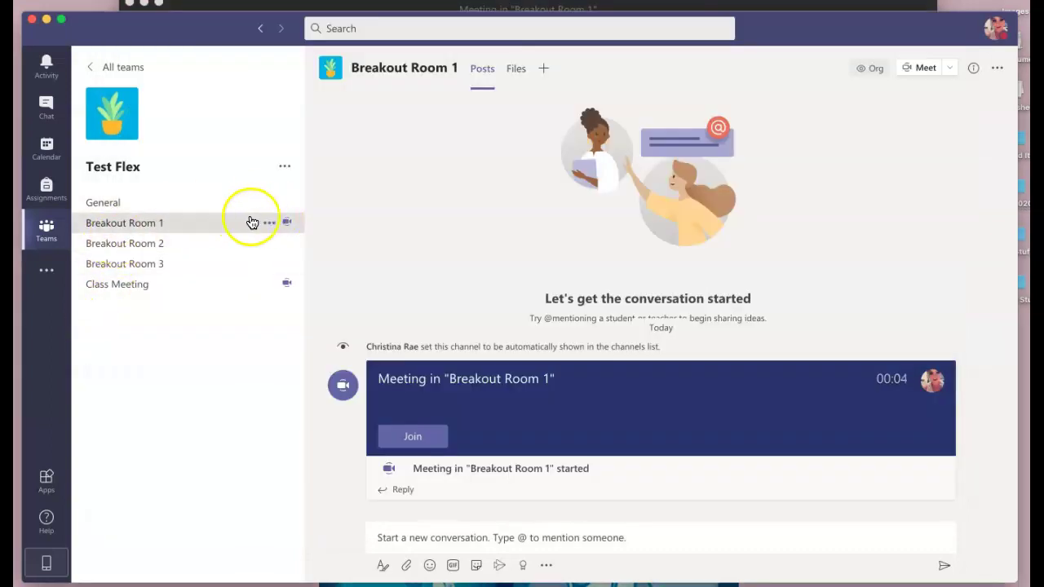
pyautogui.click(216, 249)
pyautogui.click(910, 70)
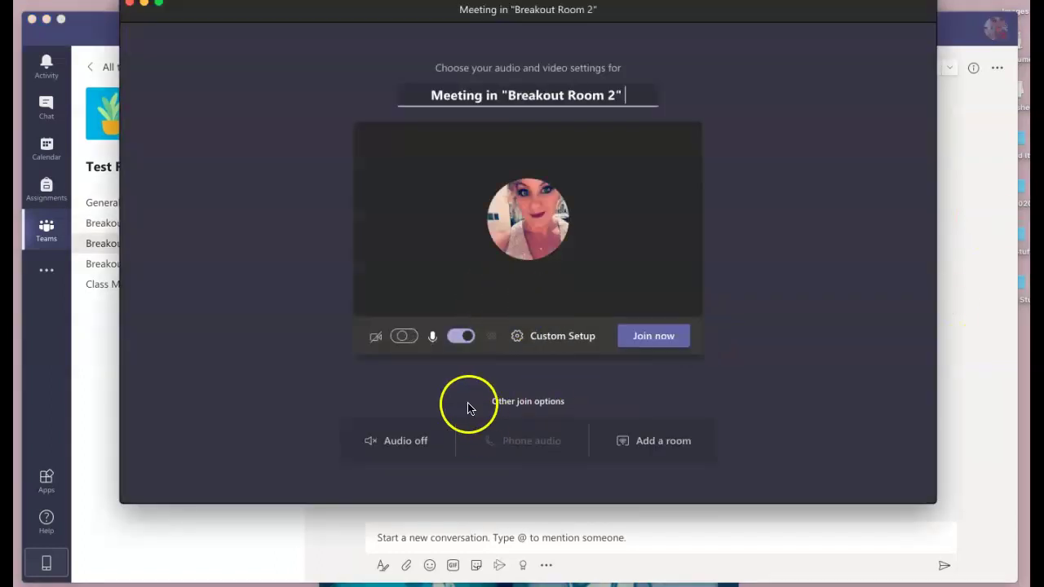
pyautogui.click(462, 336)
pyautogui.click(669, 333)
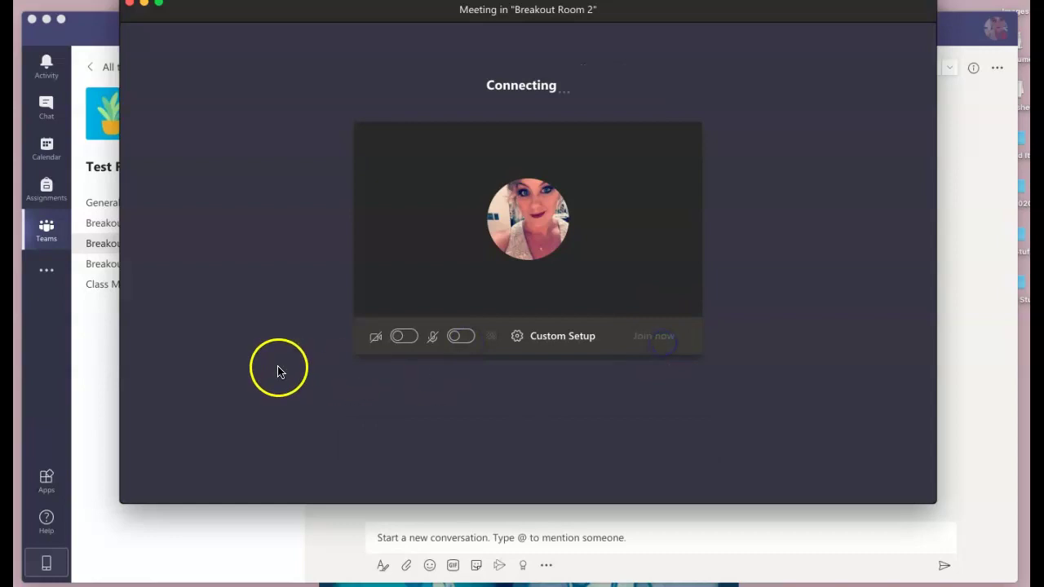
# Start a meeting in the Breakout Room 3 channel and join it with the microphone turned off.
pyautogui.click(86, 349)
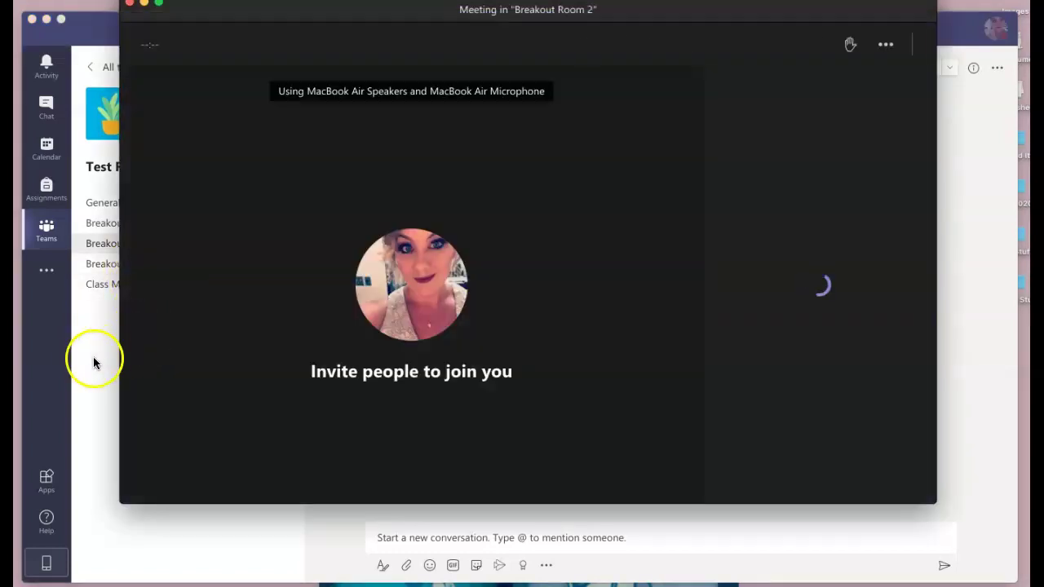
pyautogui.click(87, 362)
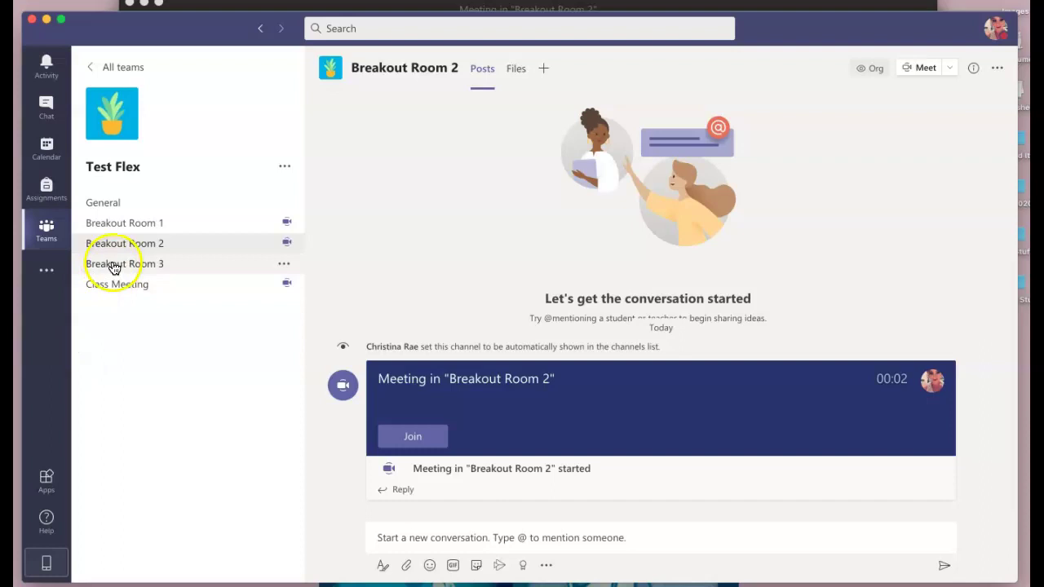
pyautogui.click(109, 264)
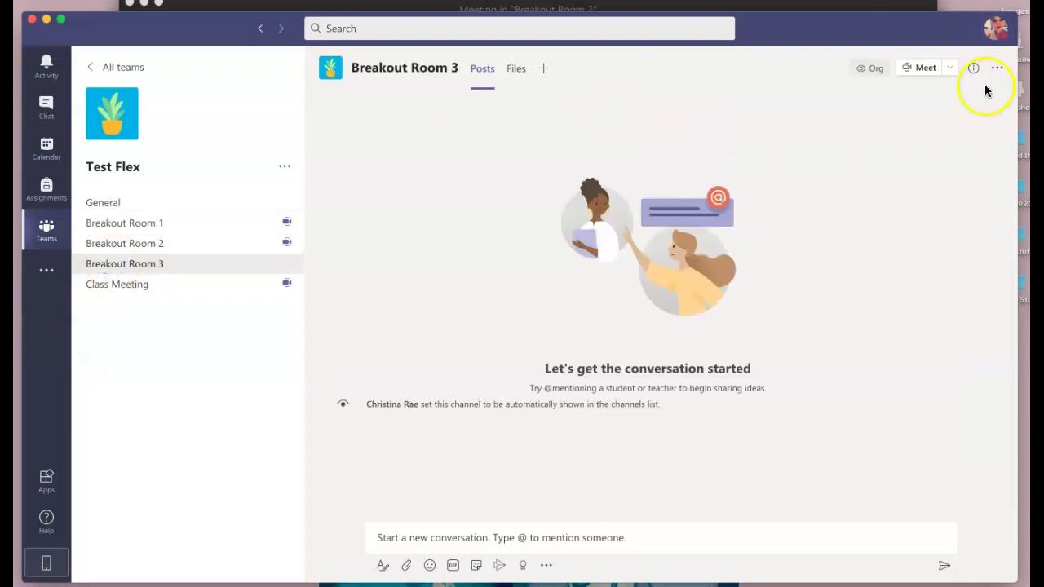
pyautogui.click(919, 69)
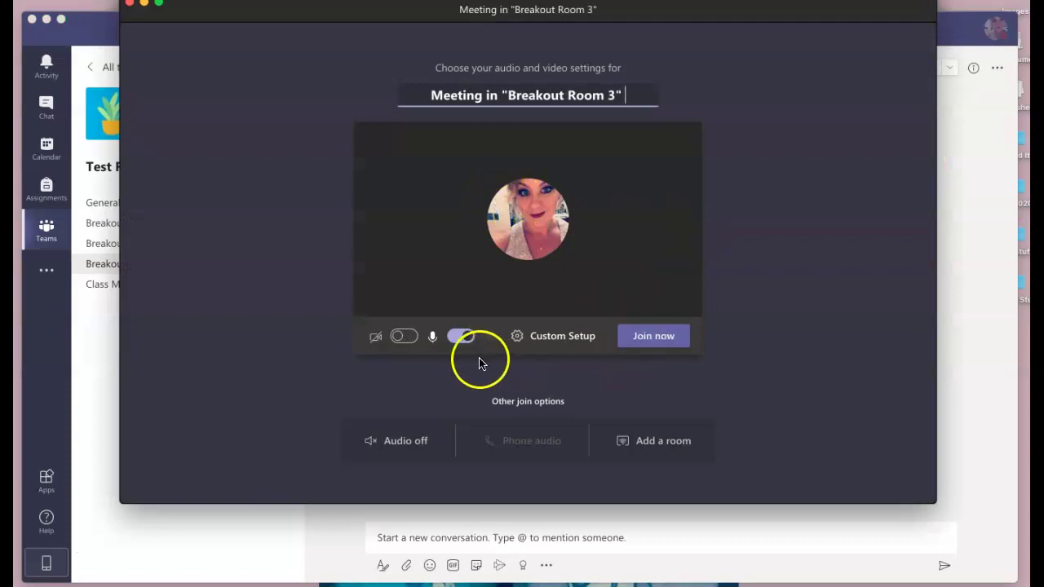
pyautogui.click(462, 336)
pyautogui.click(662, 338)
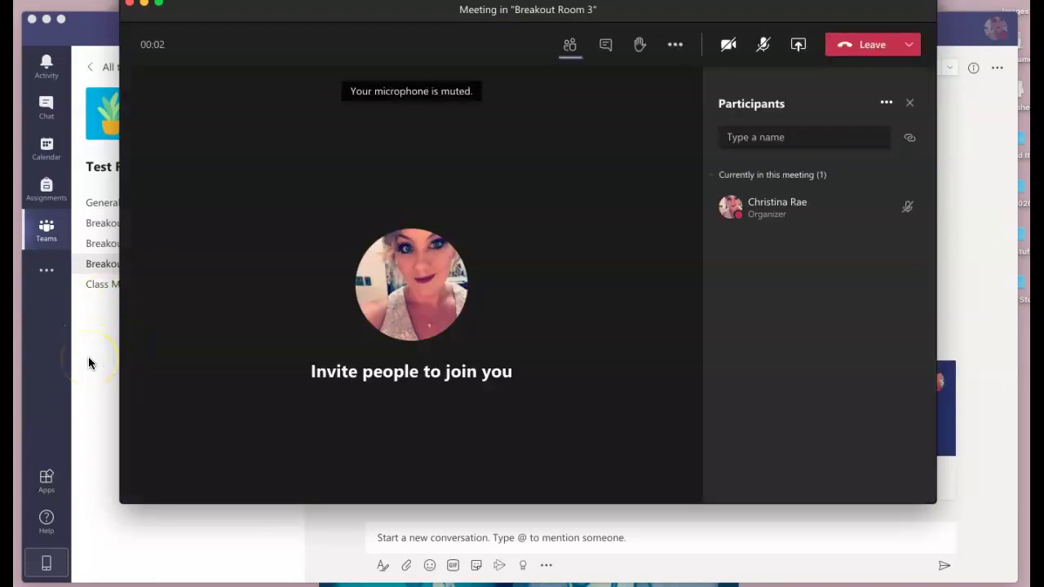
# Move the main window and the Breakout Room 3 meeting window apart, and show the Breakout Room 3 meeting chat.
pyautogui.click(89, 359)
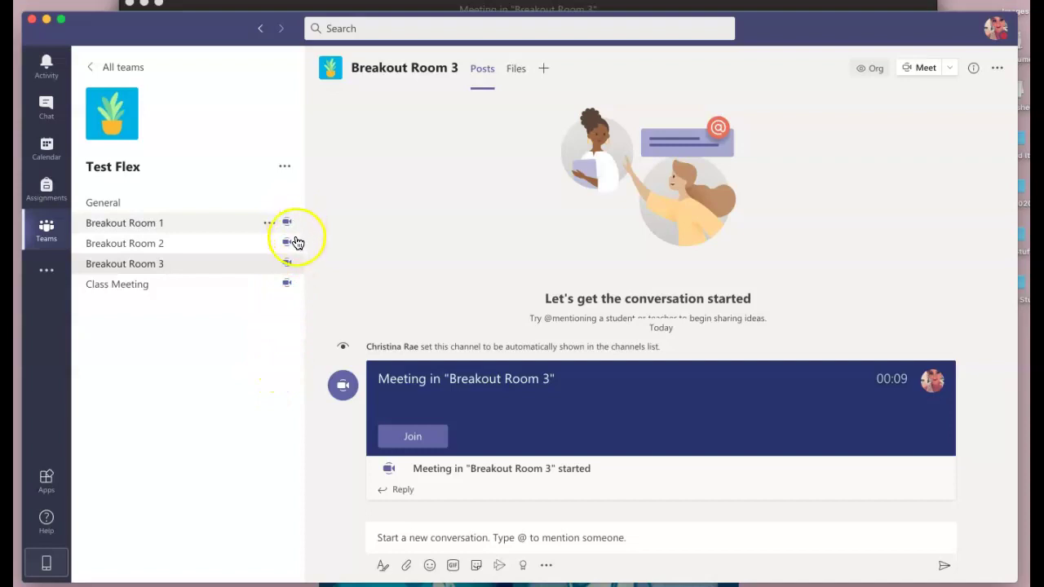
pyautogui.doubleClick(243, 23)
pyautogui.moveTo(234, 27); pyautogui.dragTo(128, 37)
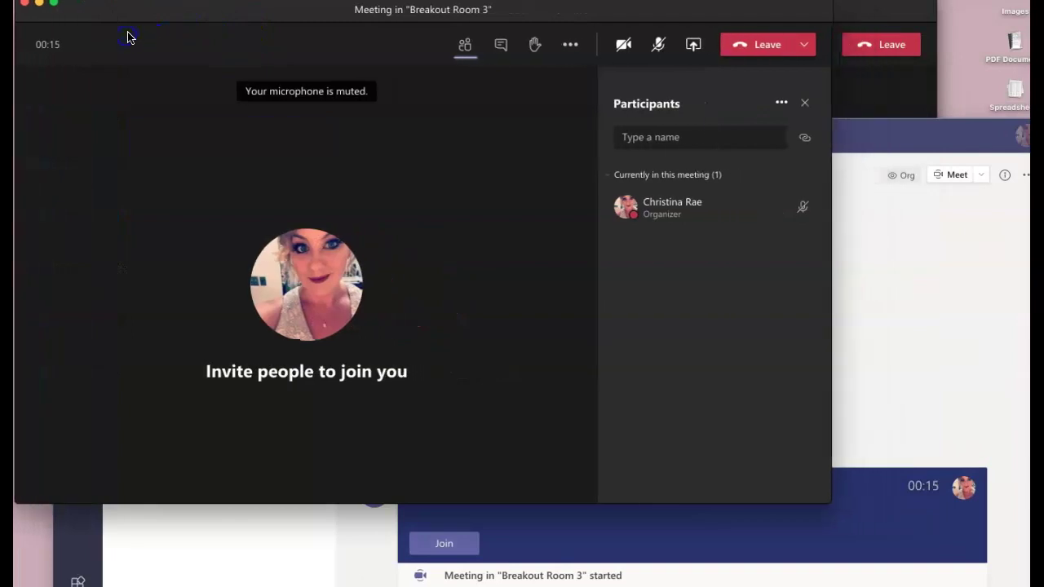
pyautogui.click(506, 47)
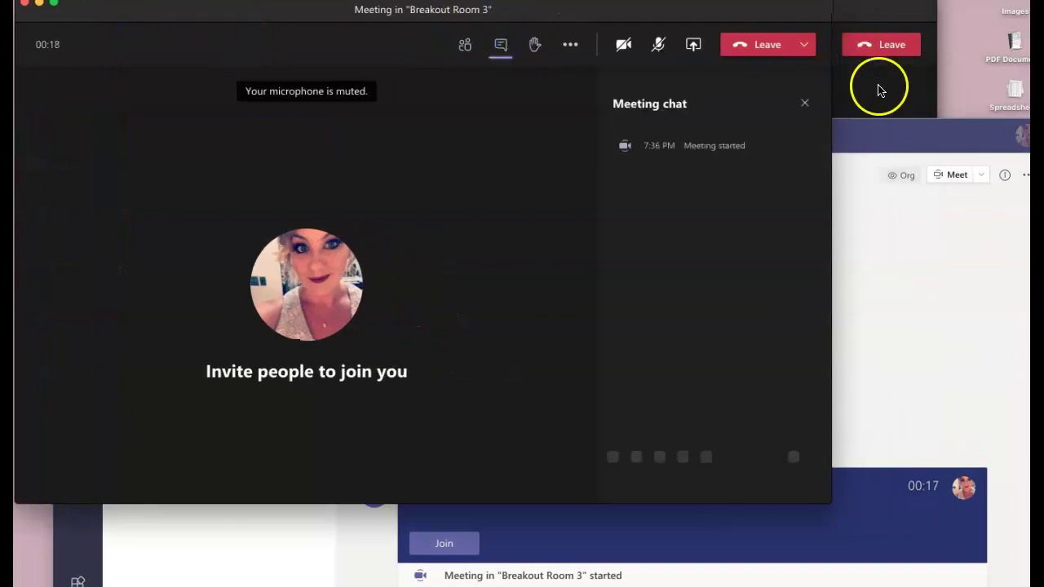
# Show the meeting chat in the Breakout Room 2 meeting and move its window so it overlaps the Breakout Room 3 window only partly.
pyautogui.click(881, 90)
pyautogui.click(723, 44)
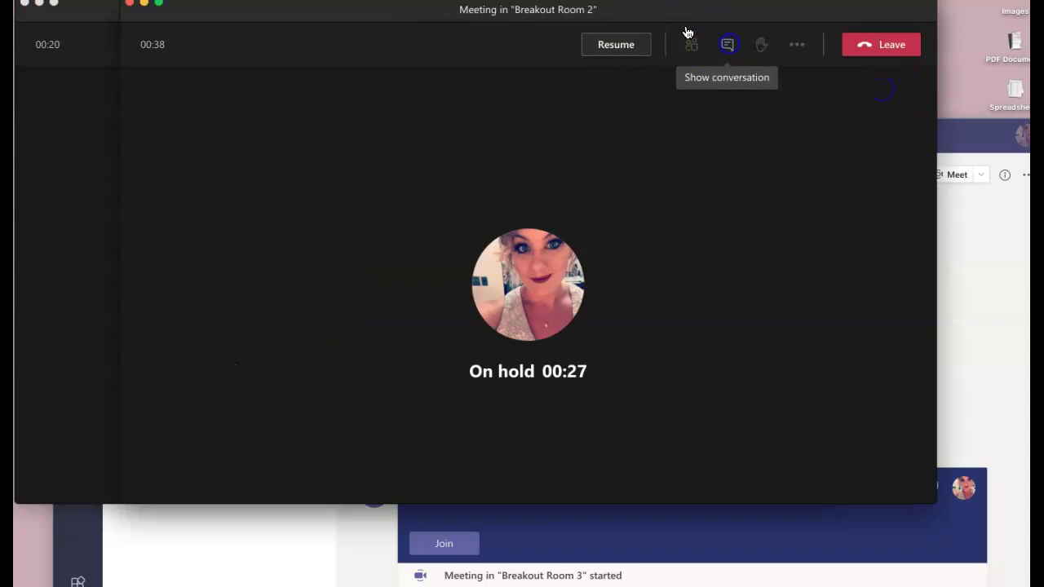
pyautogui.moveTo(624, 12); pyautogui.dragTo(672, 189)
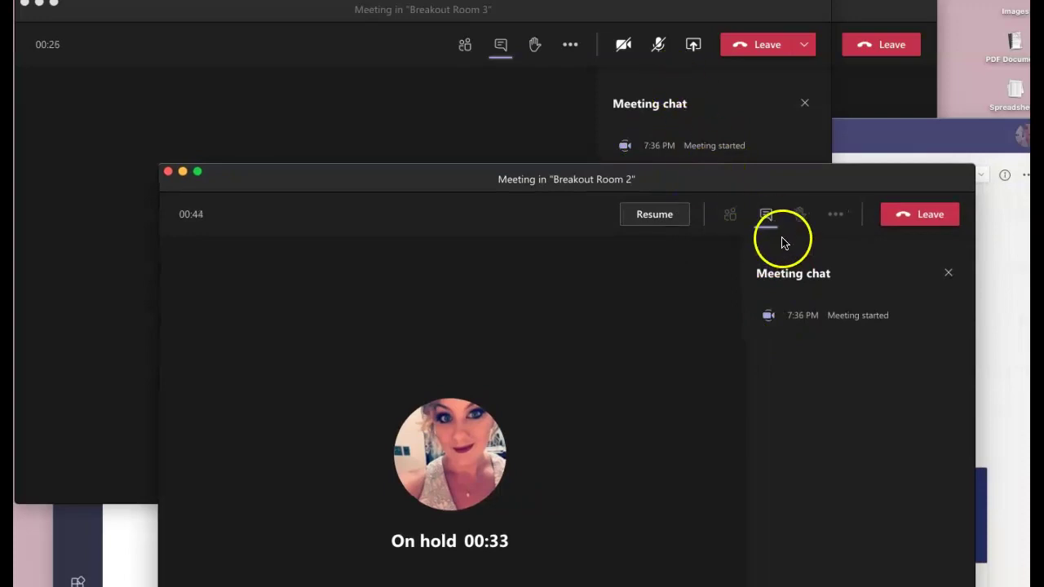
pyautogui.moveTo(729, 188); pyautogui.dragTo(786, 24)
# Resume the Breakout Room 2 meeting from hold, and switch over to the Breakout Room 3 meeting by resuming it.
pyautogui.click(714, 51)
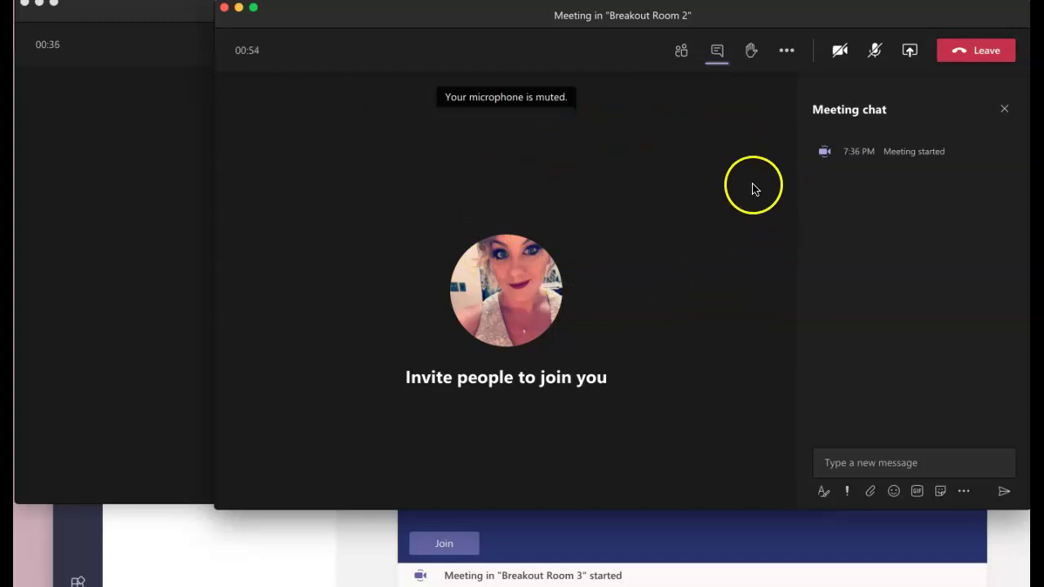
pyautogui.moveTo(562, 14)
pyautogui.mouseDown()
pyautogui.moveTo(560, 40)
pyautogui.moveTo(560, 16)
pyautogui.mouseUp()
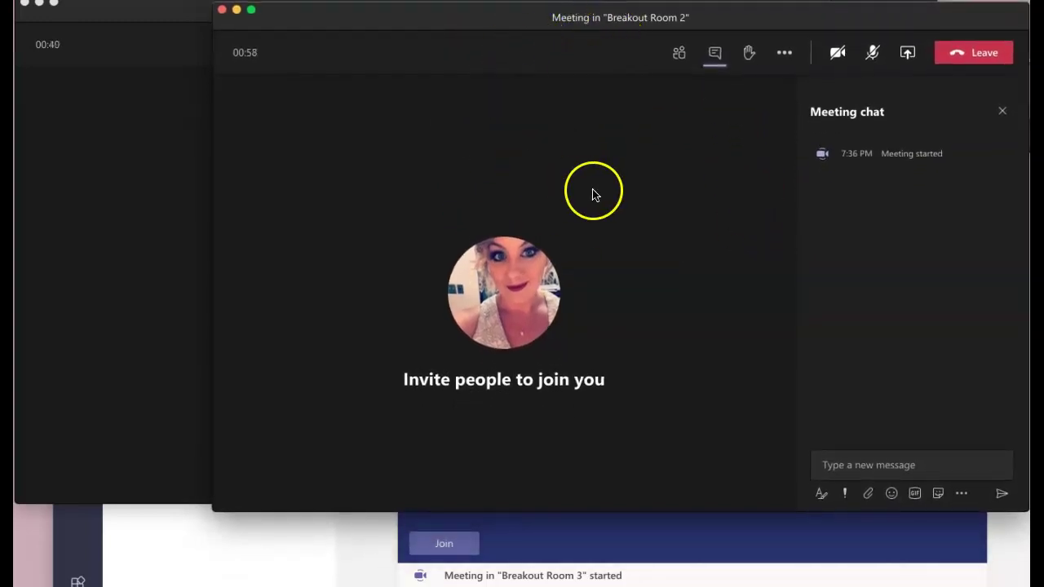
pyautogui.click(97, 184)
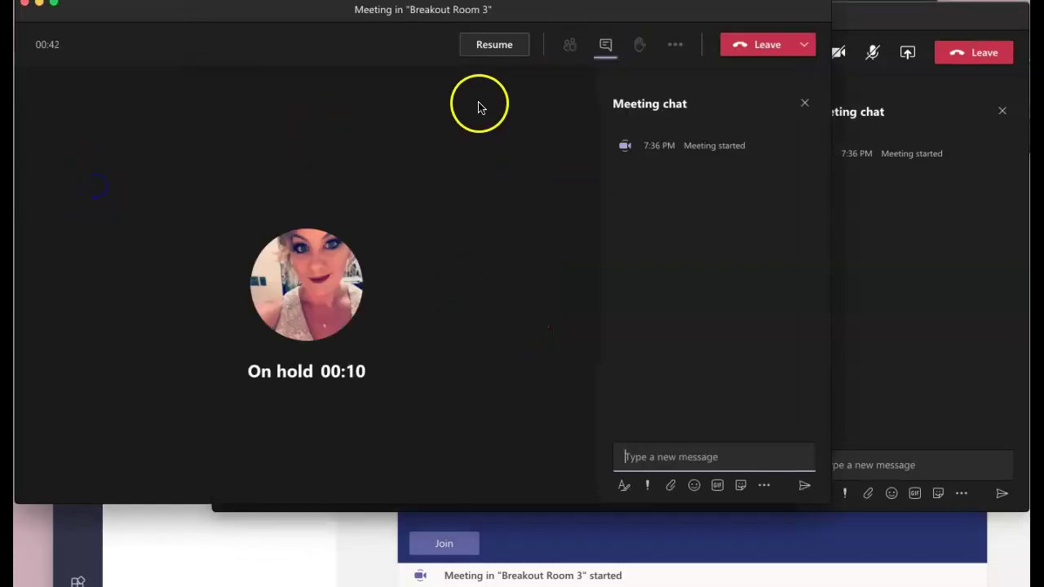
pyautogui.click(490, 47)
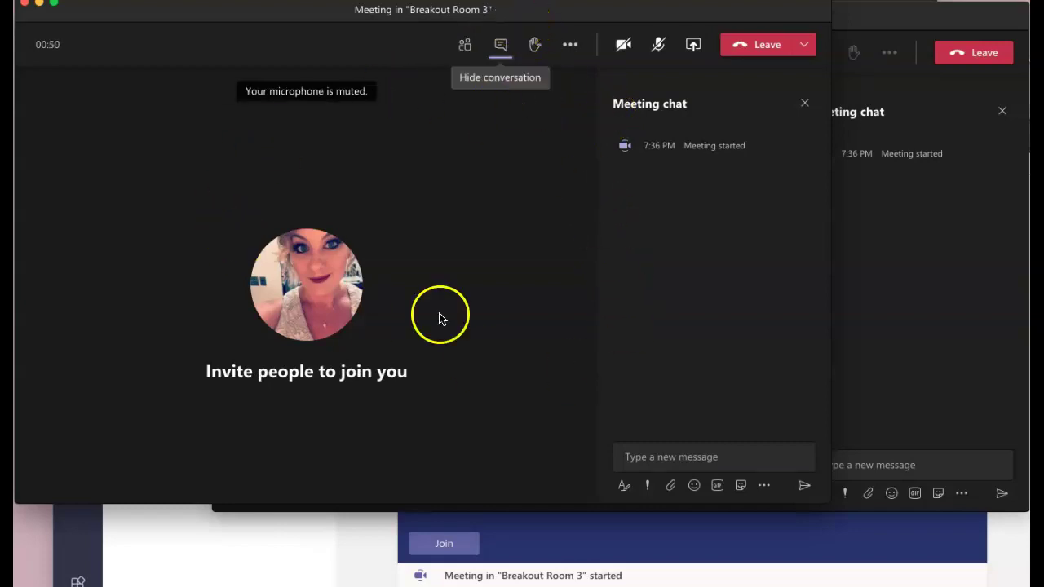
pyautogui.moveTo(345, 21)
pyautogui.mouseDown()
pyautogui.moveTo(357, 51)
pyautogui.moveTo(345, 35)
pyautogui.mouseUp()
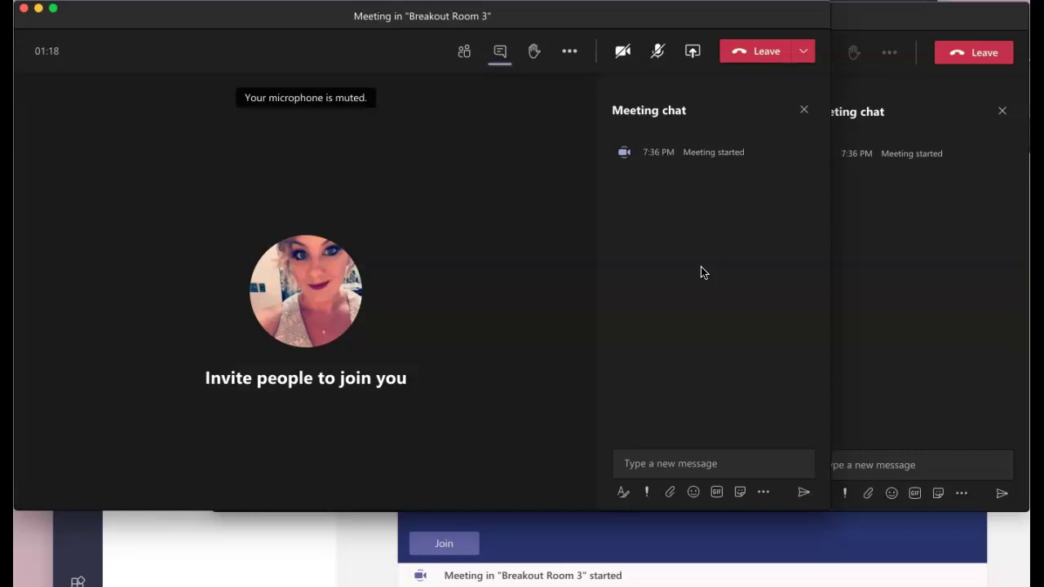
# Bring the Breakout Room 2 meeting window forward without resuming it, and return to the main window with the channel list.
pyautogui.click(875, 265)
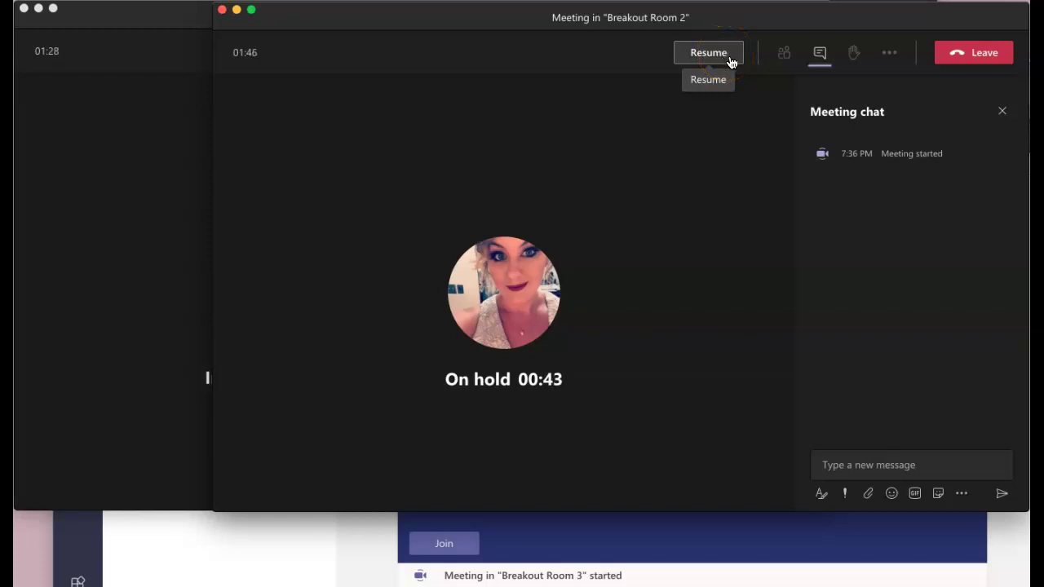
pyautogui.click(695, 17)
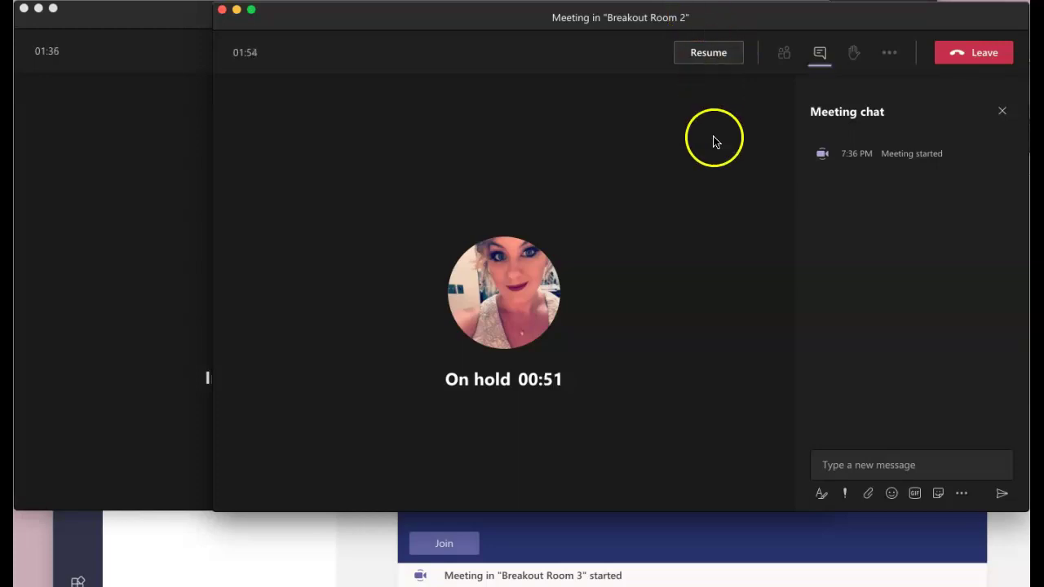
pyautogui.click(257, 545)
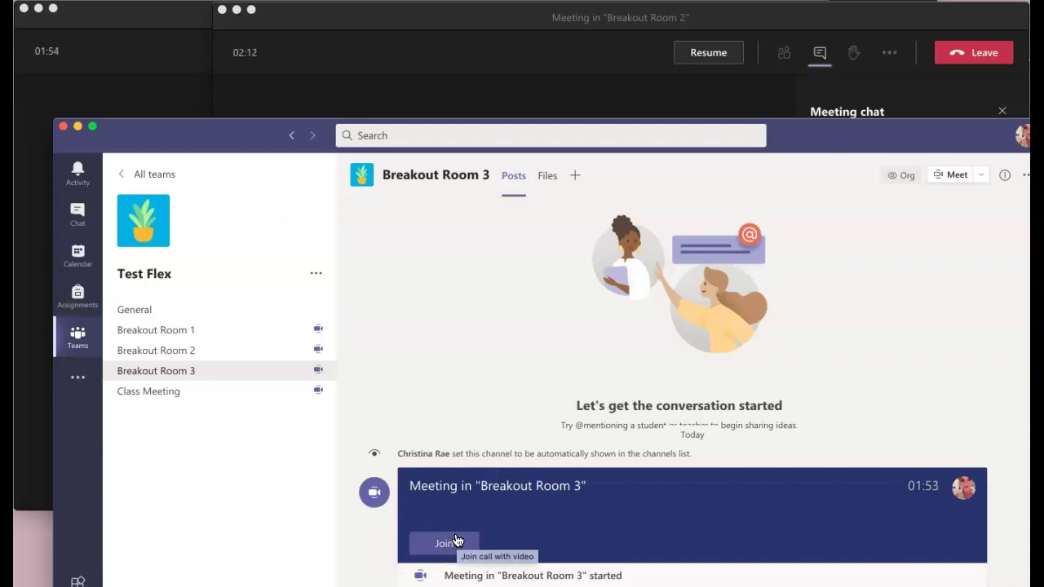
# Switch to Chrome and open the Google Docs document "Unit 1 -- Breakout Teams".
pyautogui.moveTo(455, 578)
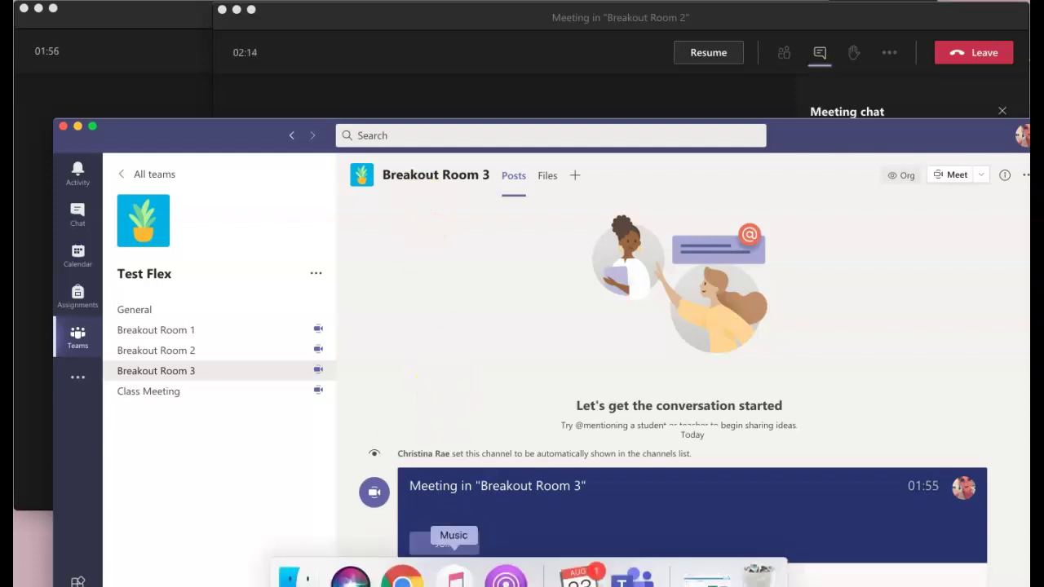
pyautogui.click(402, 578)
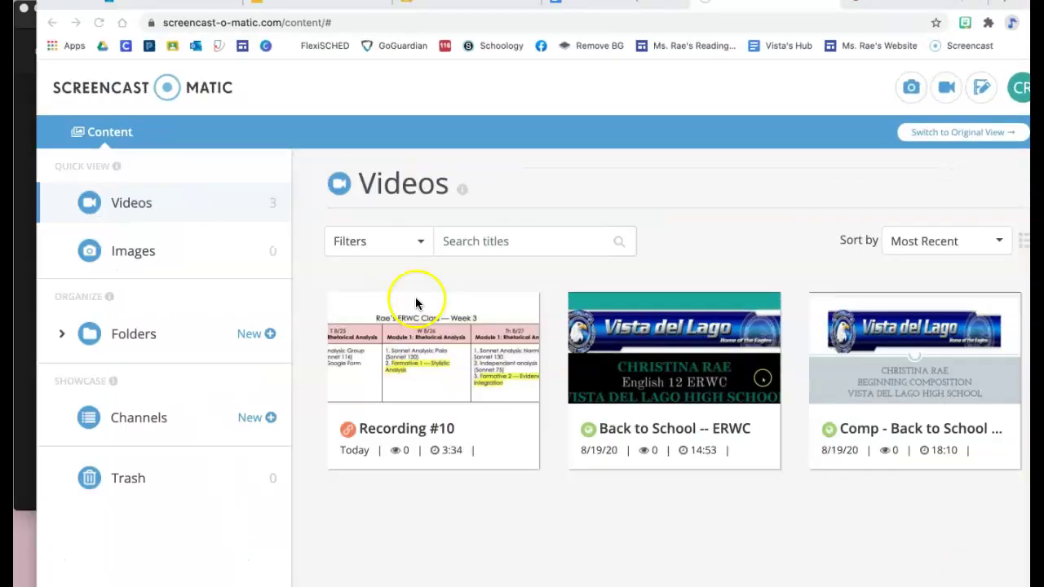
pyautogui.click(550, 25)
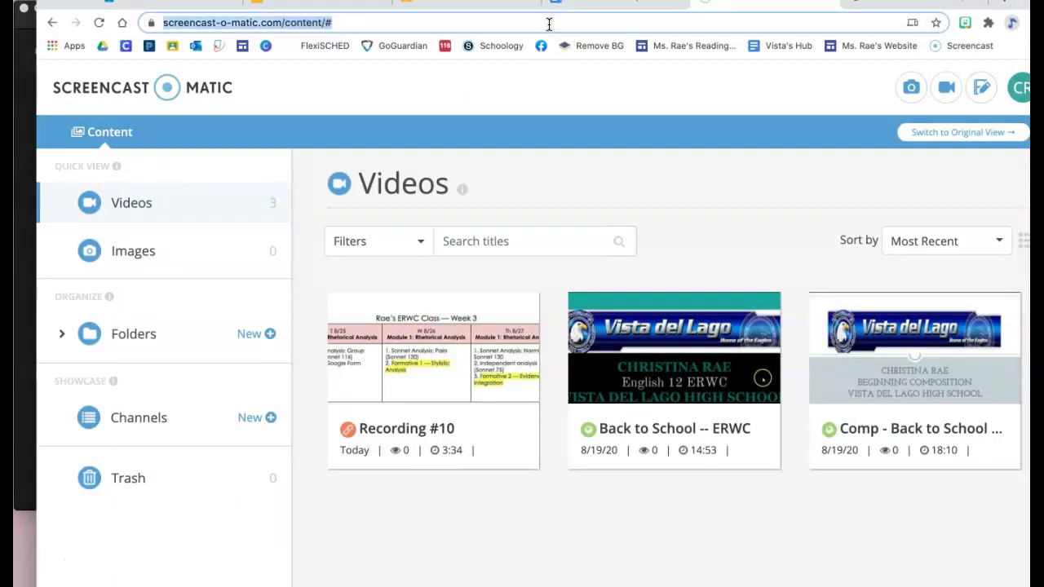
pyautogui.write('teams')
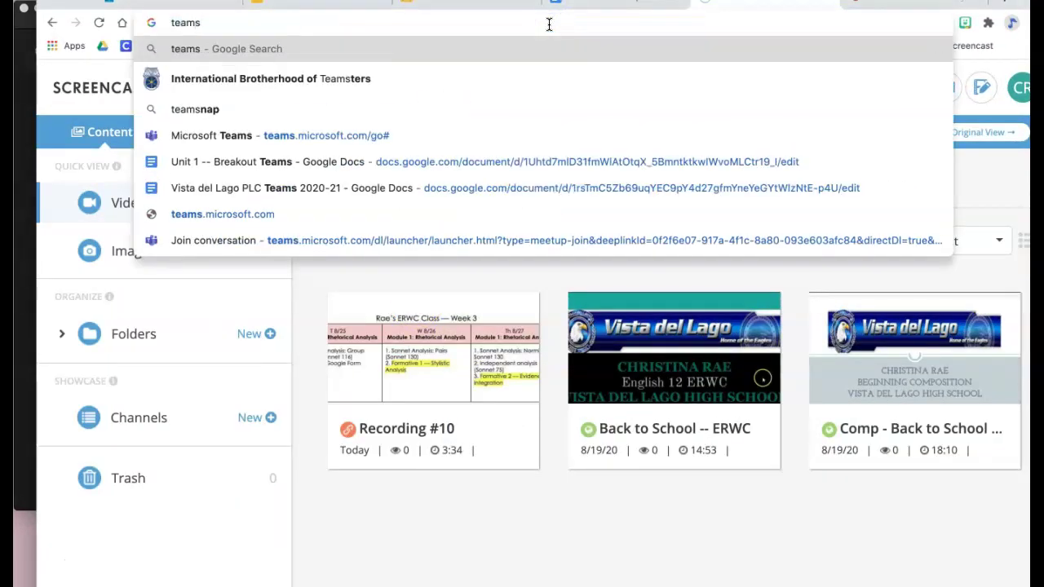
pyautogui.click(426, 163)
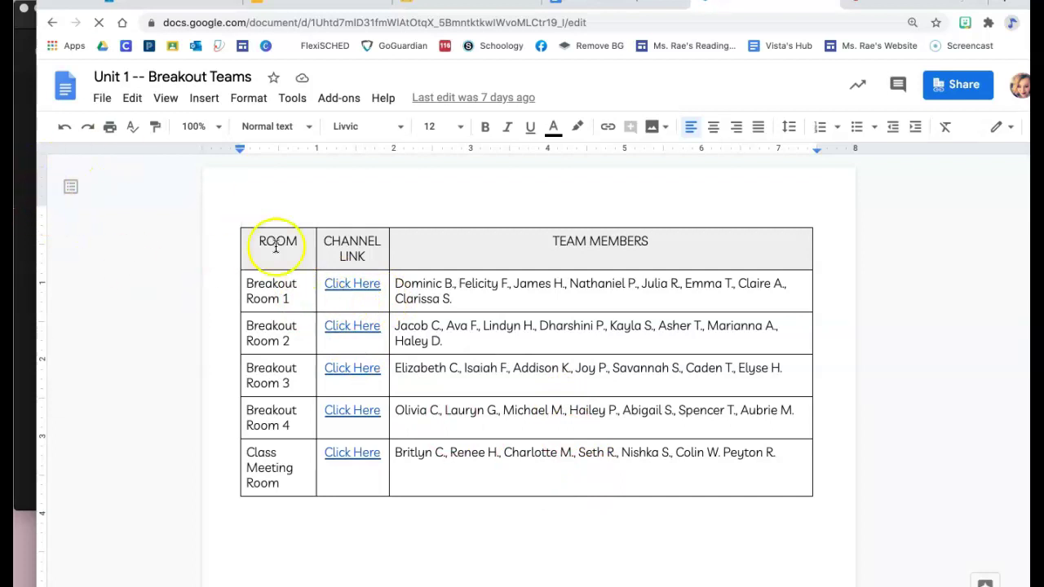
# Switch to Teams and copy the link to the Breakout Room 1 channel.
pyautogui.moveTo(482, 578)
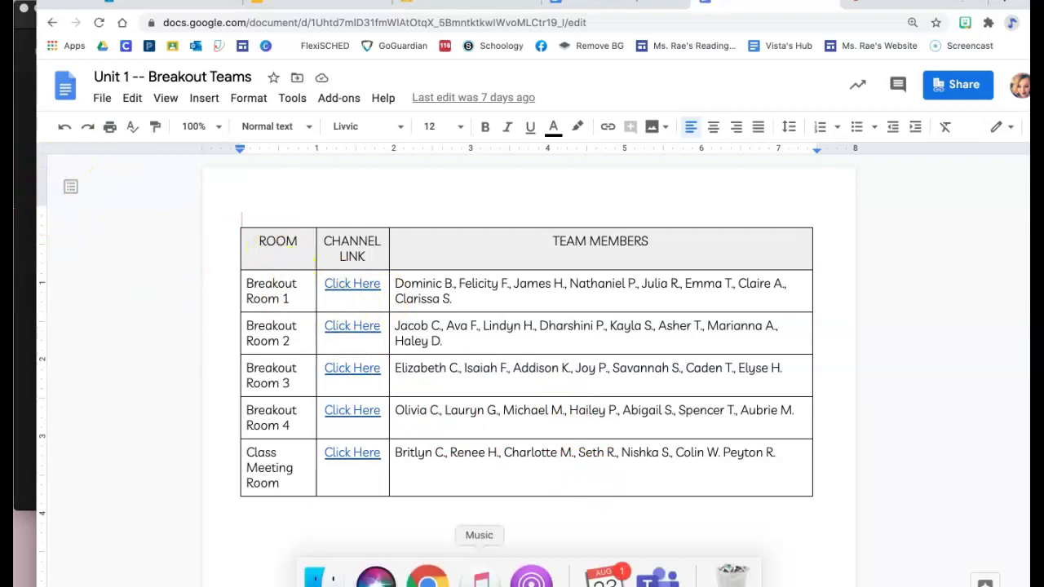
pyautogui.click(657, 578)
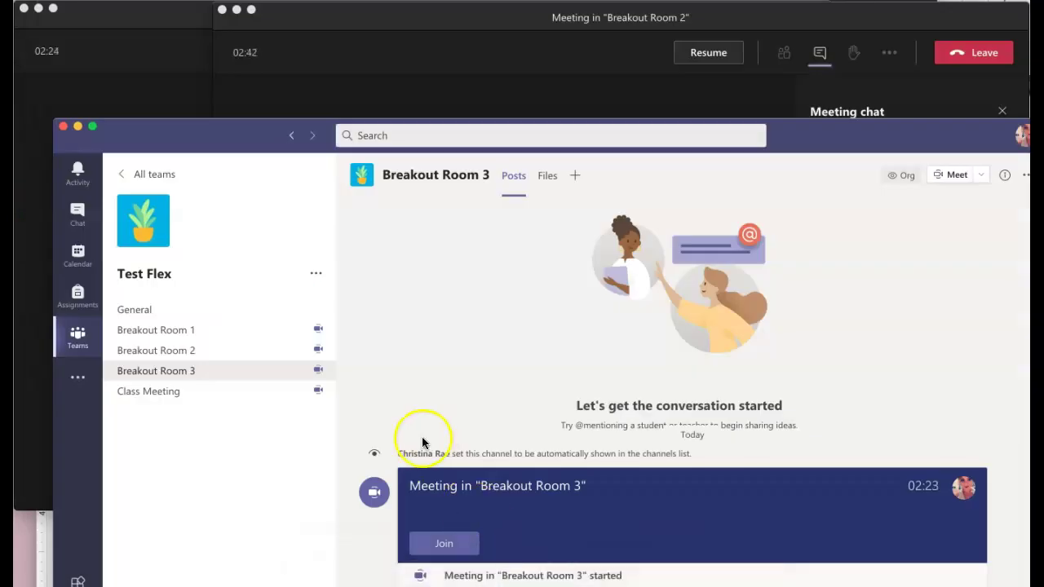
pyautogui.click(301, 331)
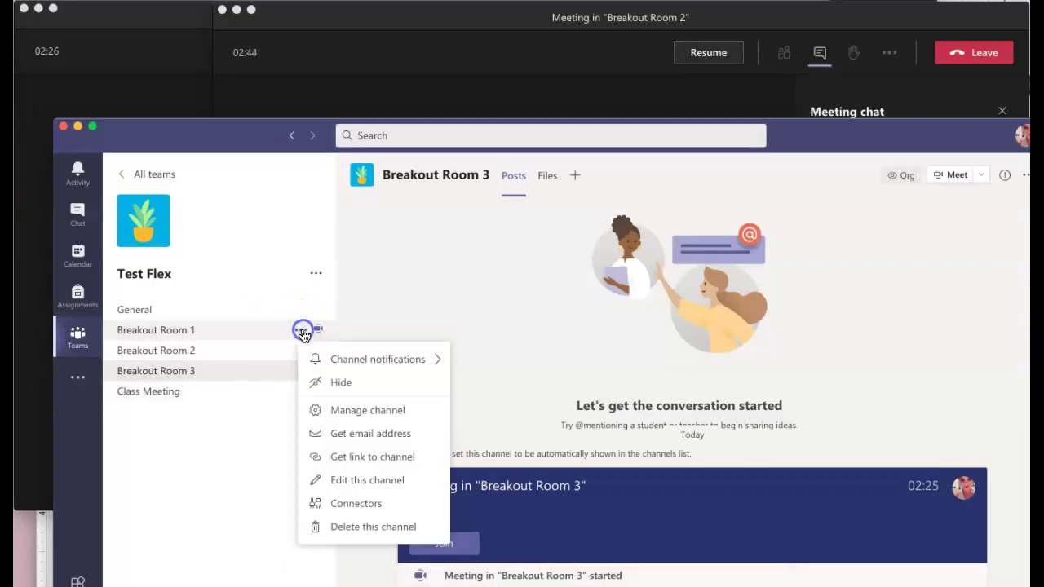
pyautogui.click(351, 462)
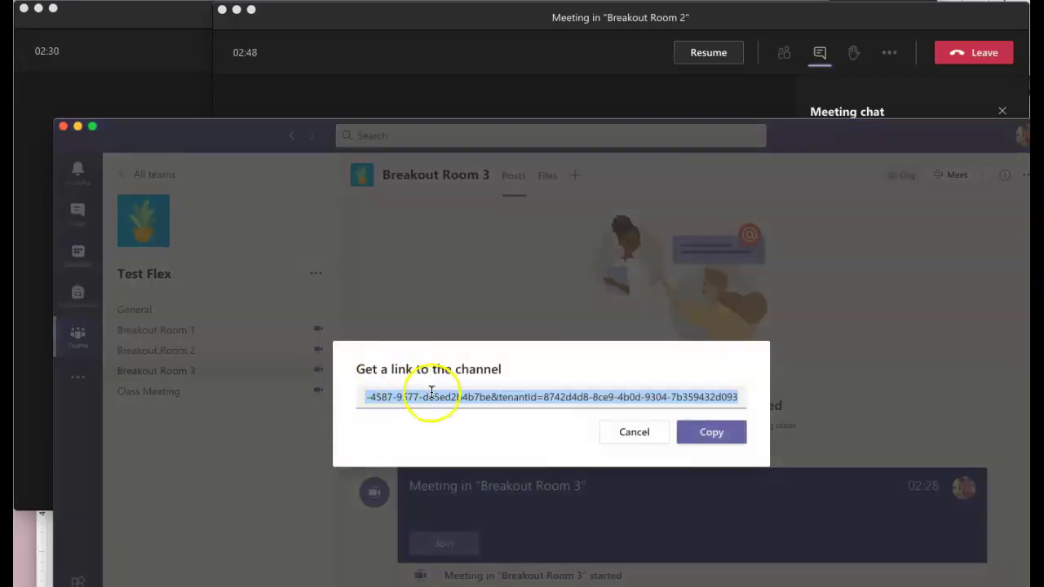
pyautogui.click(693, 434)
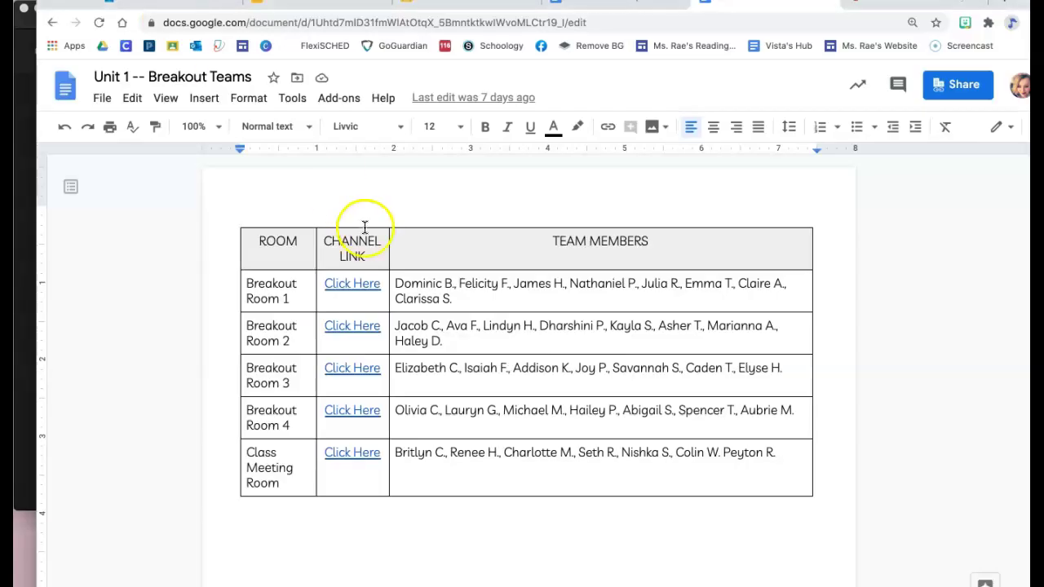
# Examine the "Click Here" channel links and the team member lists in the breakout teams table in Chrome.
pyautogui.moveTo(325, 285); pyautogui.dragTo(380, 285)
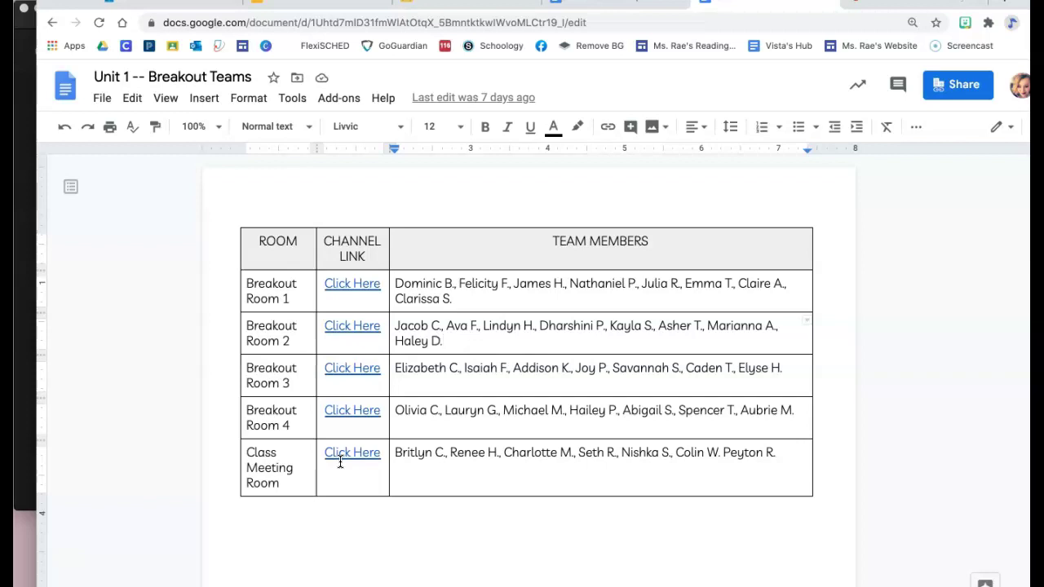
pyautogui.click(431, 452)
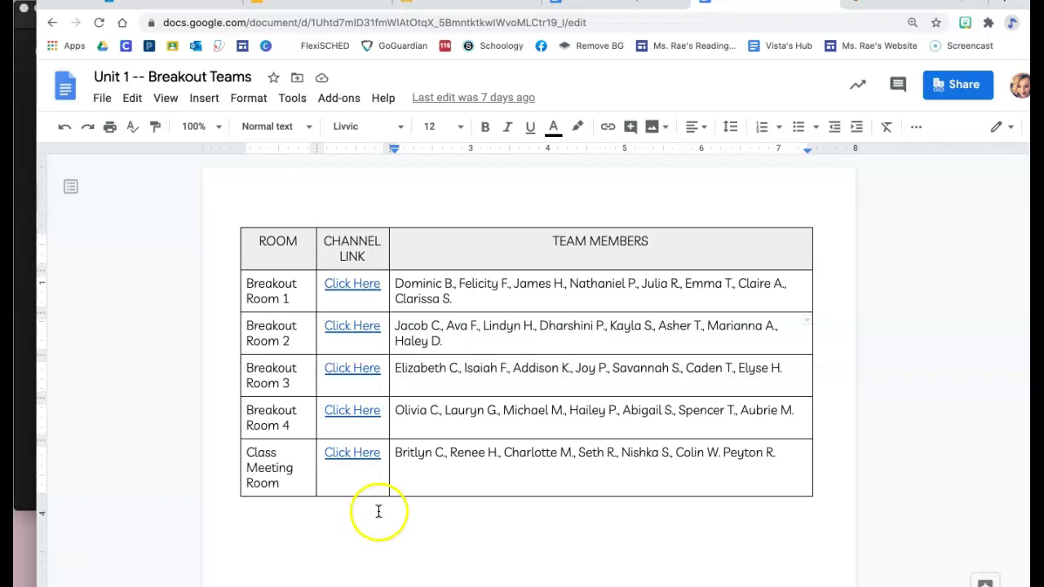
# Return to the main Teams window and move it over the meeting windows so the whole Breakout Room 3 channel page is in view.
pyautogui.click(27, 152)
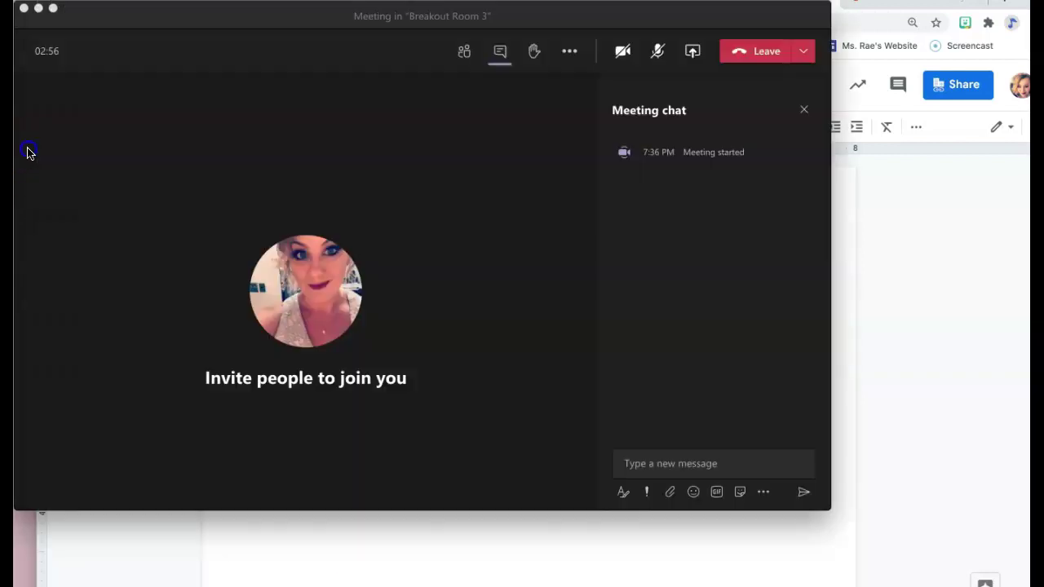
pyautogui.moveTo(480, 581)
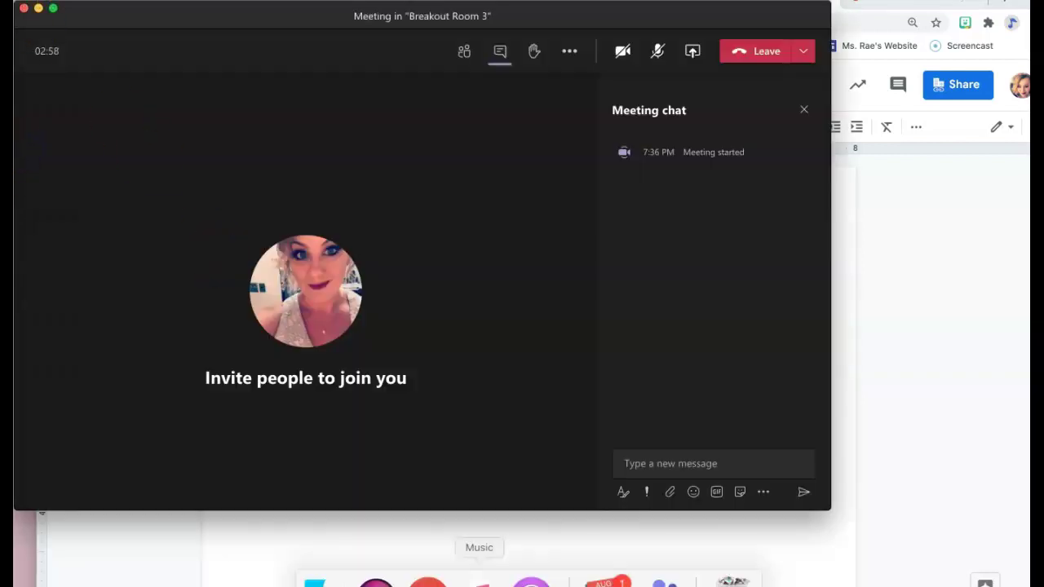
pyautogui.click(665, 581)
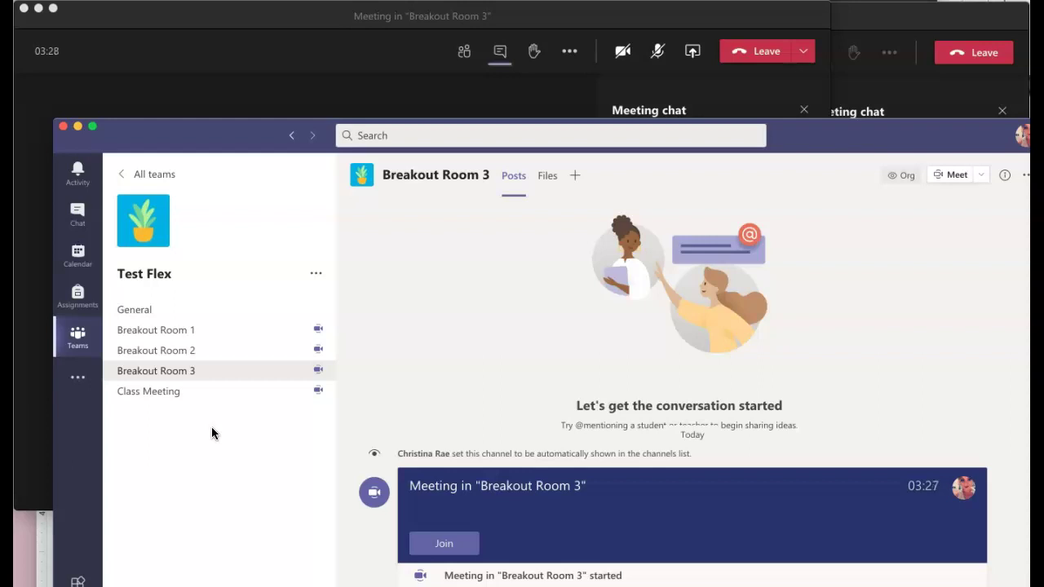
pyautogui.moveTo(237, 145); pyautogui.dragTo(196, 32)
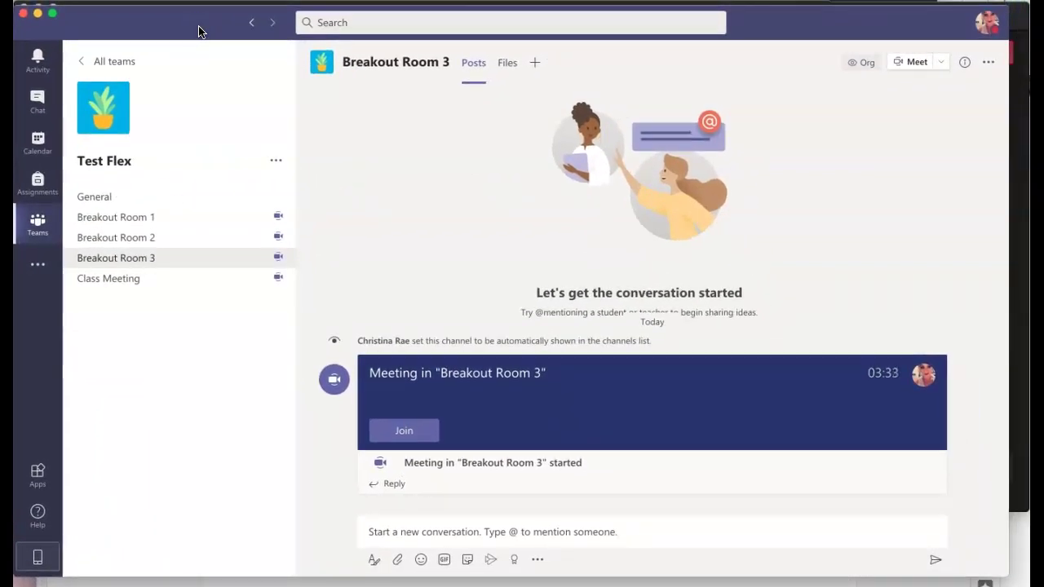
pyautogui.moveTo(200, 27); pyautogui.dragTo(198, 25)
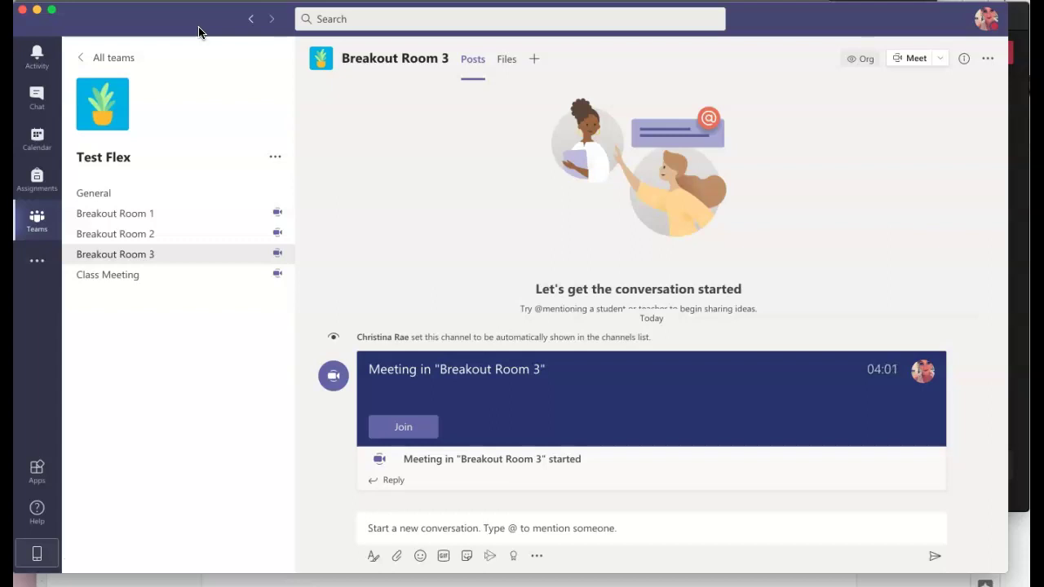
# Switch to Chrome, search for "rubric" and open the Google Docs document "Rhetorical Analysis Rubric Dissection B4".
pyautogui.moveTo(199, 28)
pyautogui.mouseDown()
pyautogui.moveTo(198, 40)
pyautogui.moveTo(200, 25)
pyautogui.mouseUp()
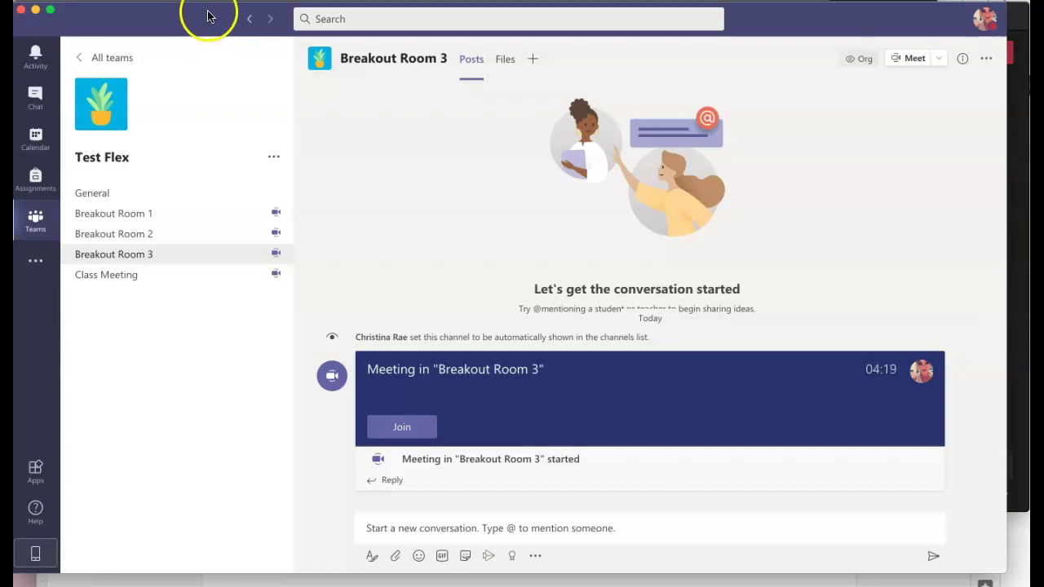
pyautogui.moveTo(428, 581)
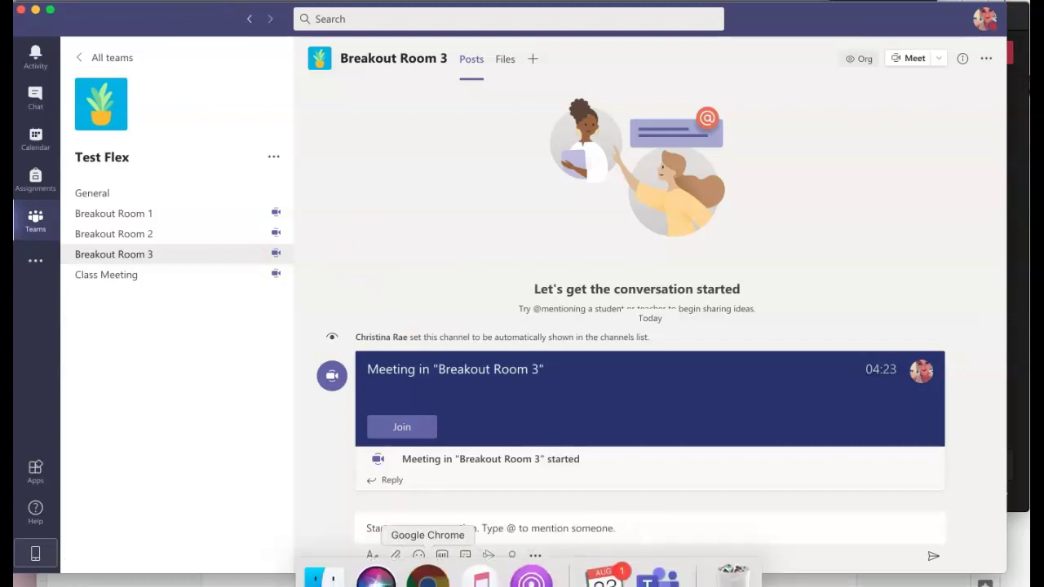
pyautogui.click(424, 573)
pyautogui.click(756, 239)
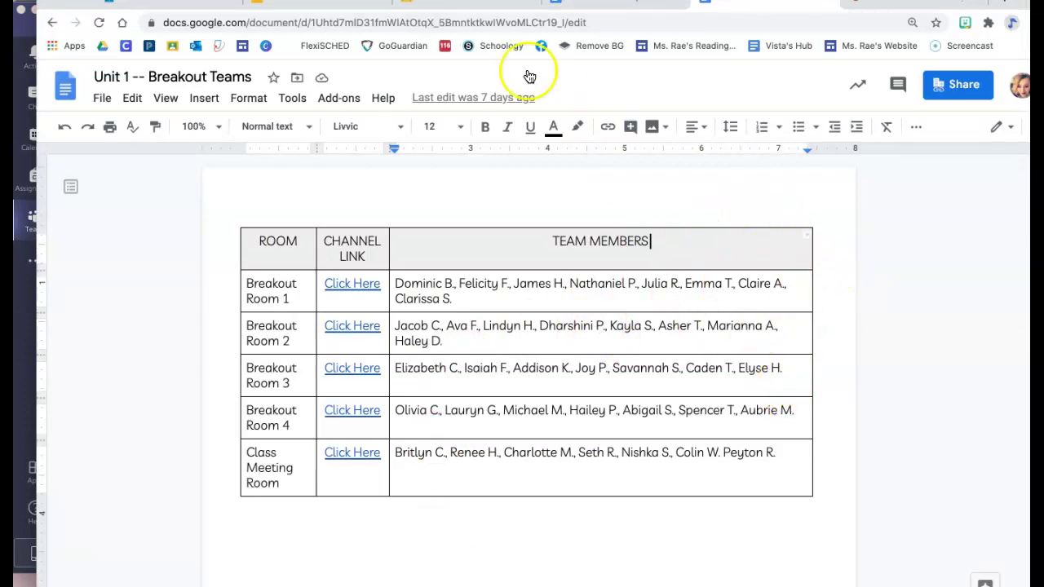
pyautogui.click(488, 24)
pyautogui.write('rubric')
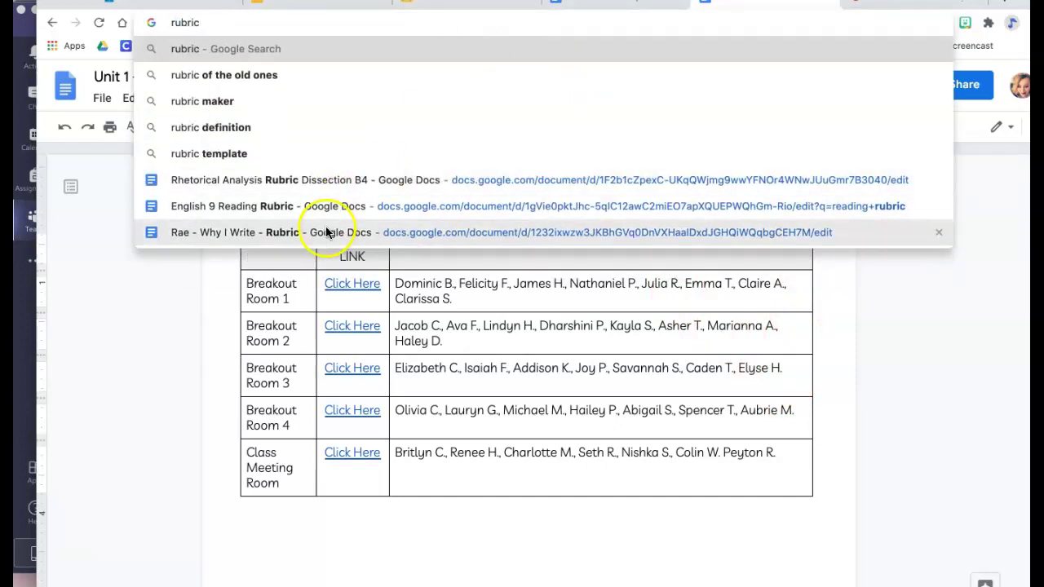
pyautogui.click(315, 179)
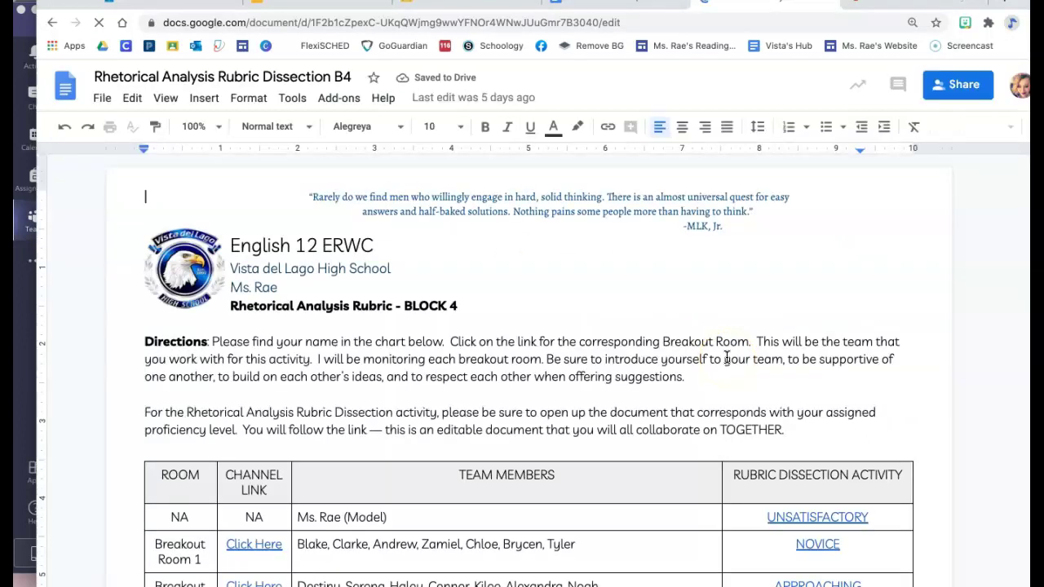
# Examine the breakout room table, including the activity document links in the Rubric Dissection Activity column.
pyautogui.scroll(-3, 740, 432)
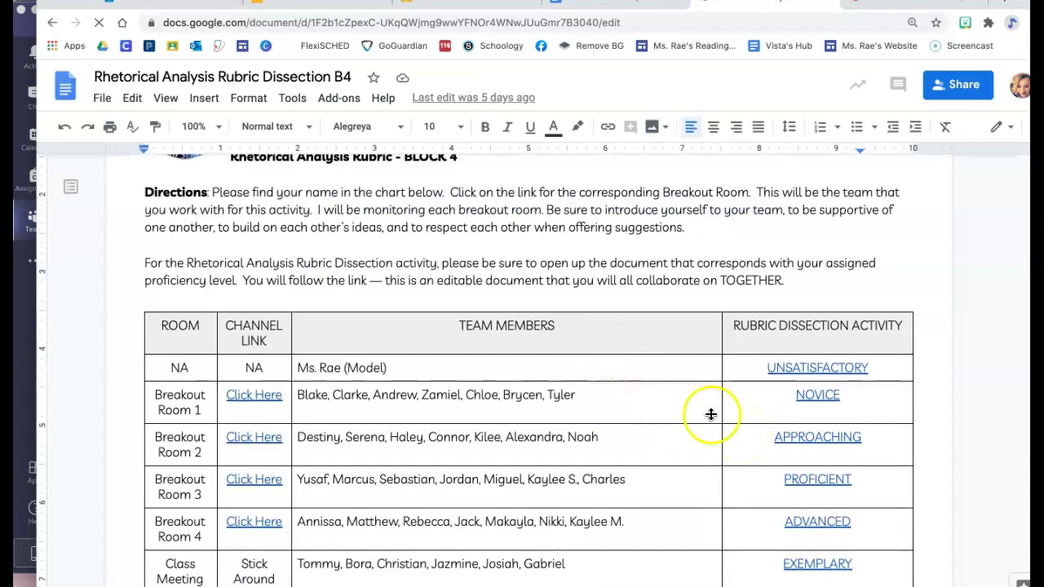
pyautogui.scroll(-2, 764, 420)
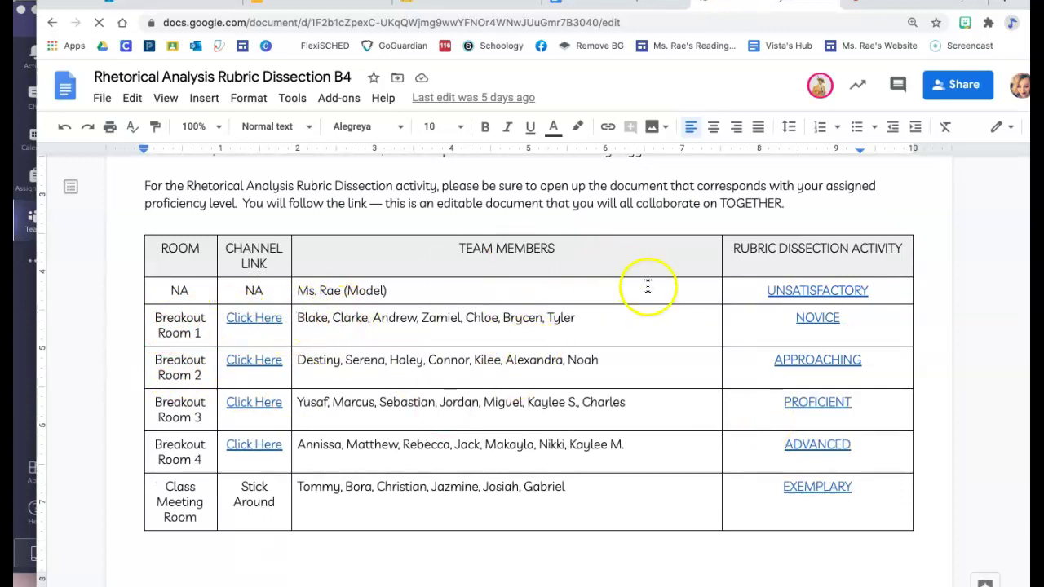
pyautogui.moveTo(732, 253); pyautogui.dragTo(879, 512)
pyautogui.click(939, 435)
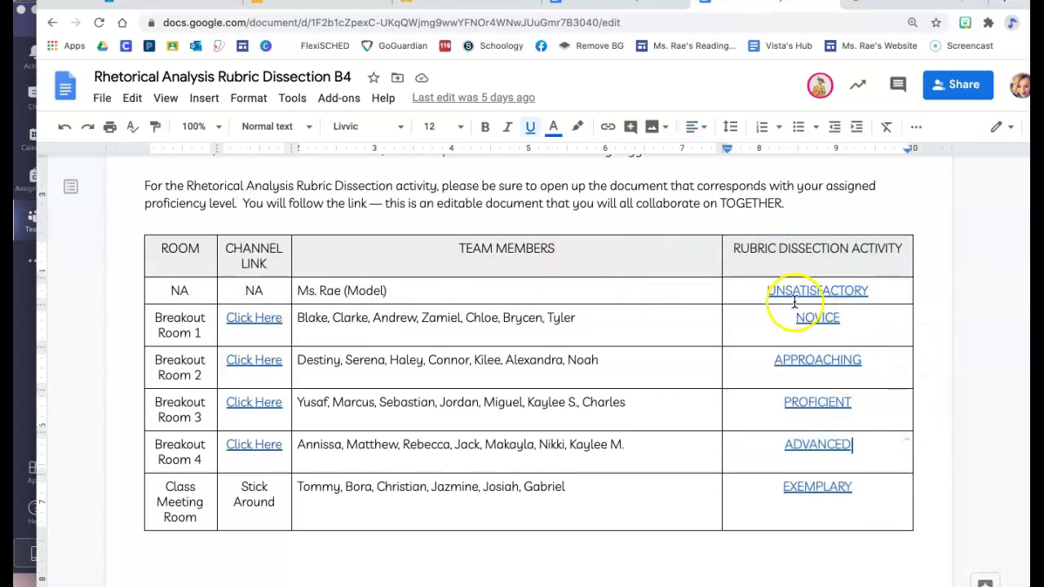
# Open the NOVICE activity document linked for Breakout Room 1 and review its directions, team answers and rubric table.
pyautogui.click(809, 317)
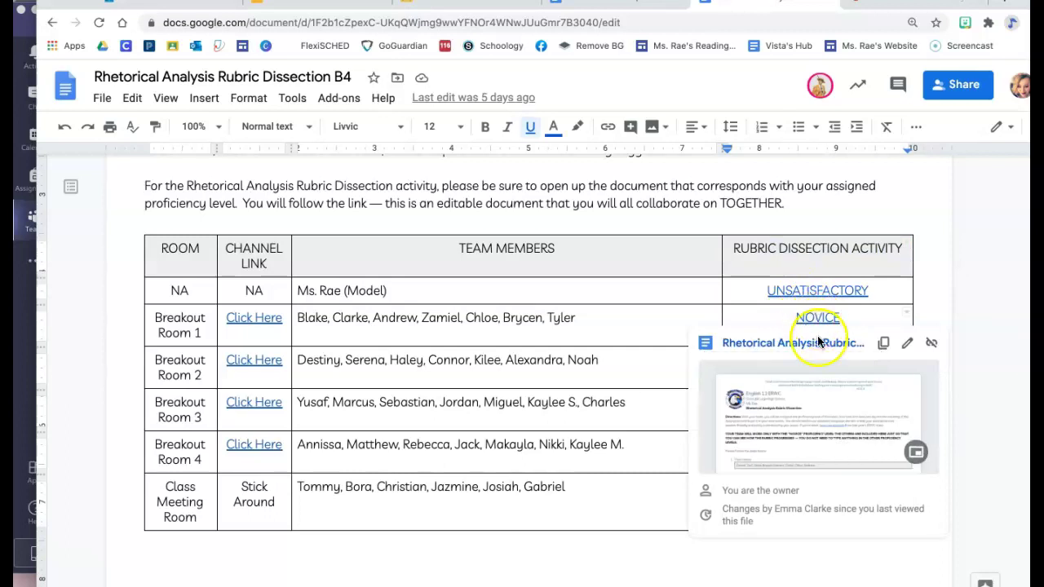
pyautogui.click(807, 343)
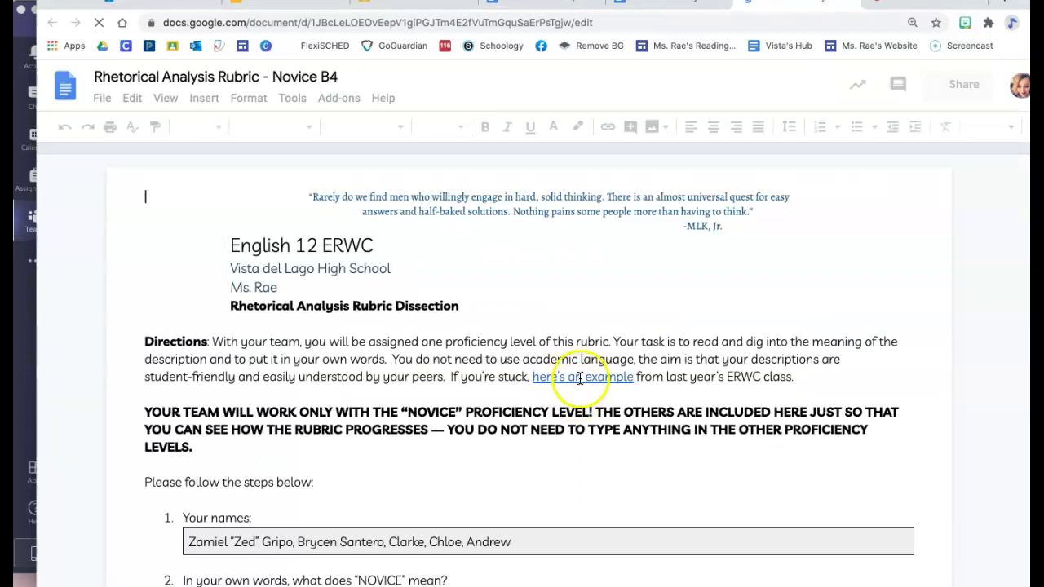
pyautogui.scroll(-3, 578, 383)
pyautogui.scroll(-5, 481, 457)
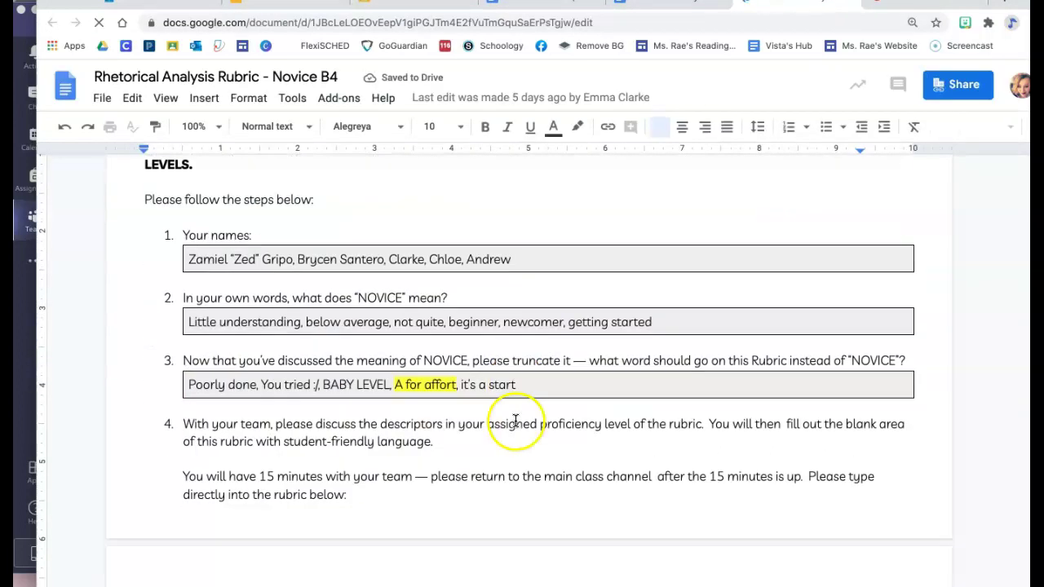
pyautogui.scroll(-5, 548, 435)
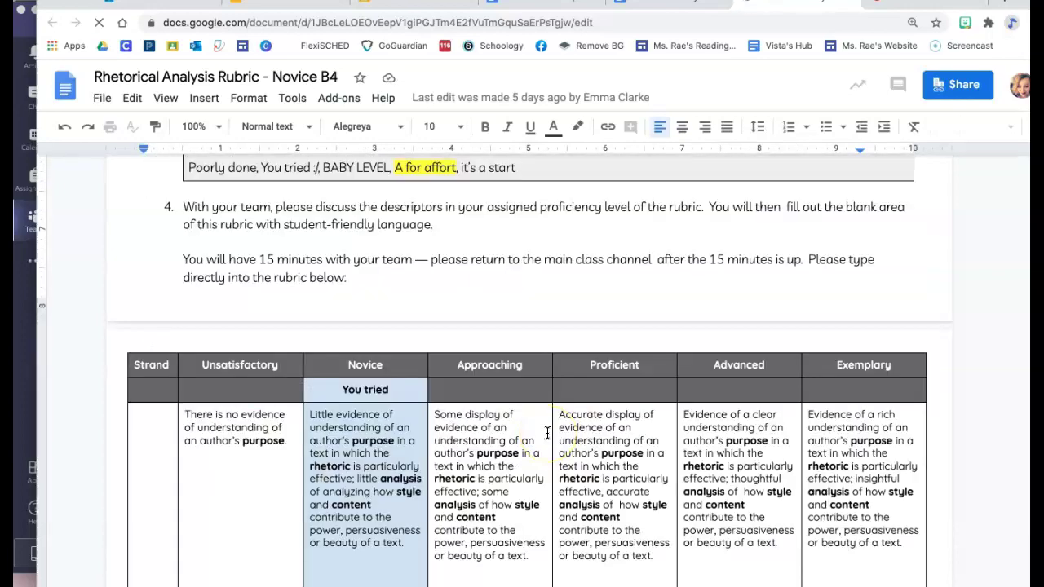
pyautogui.scroll(-3, 547, 433)
pyautogui.scroll(-5, 361, 445)
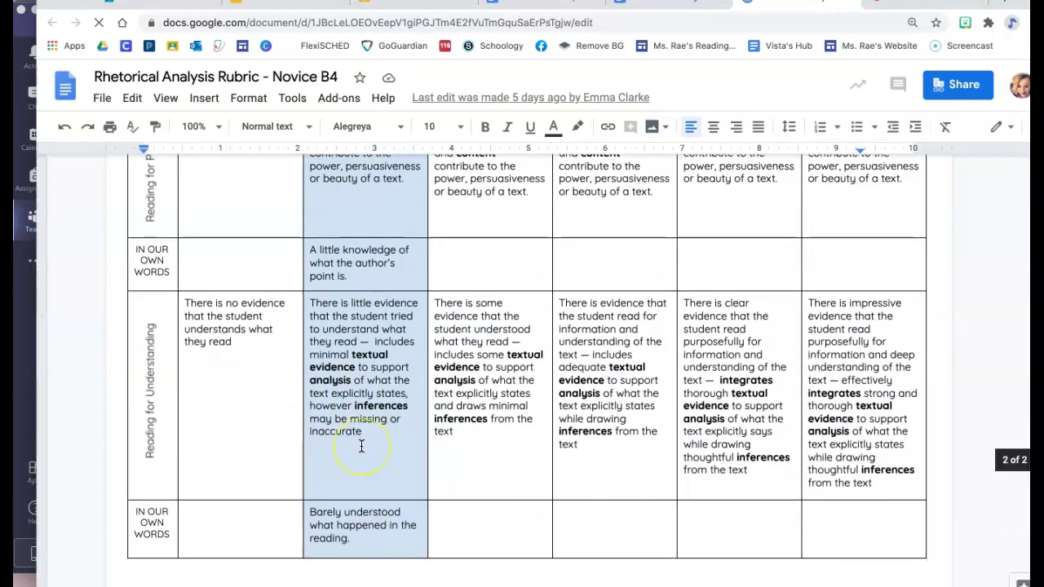
pyautogui.scroll(20, 362, 445)
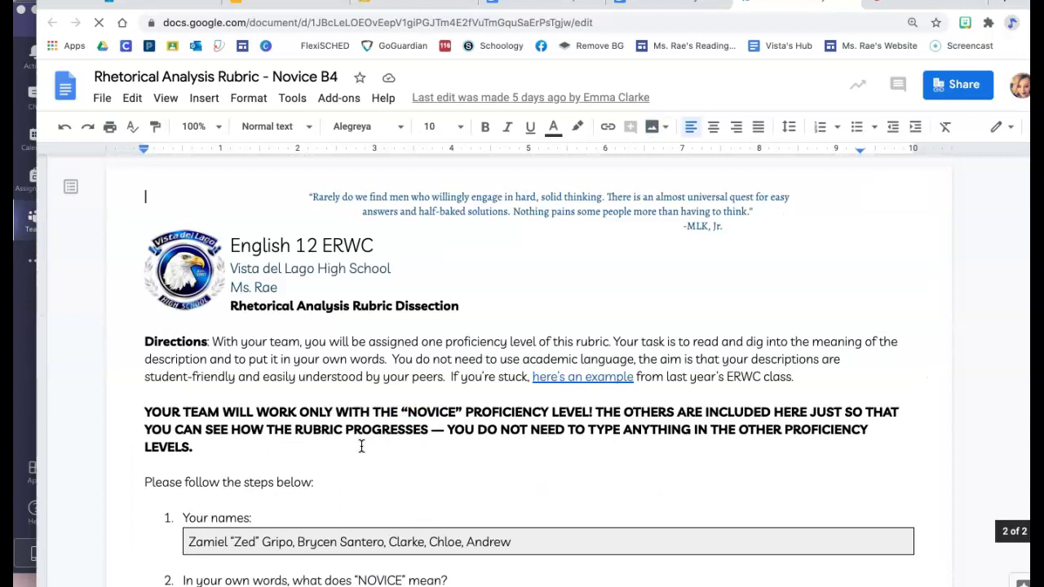
# Return to the "Rhetorical Analysis Rubric Dissection B4" document to close its link preview, and switch back to Teams.
pyautogui.click(657, 6)
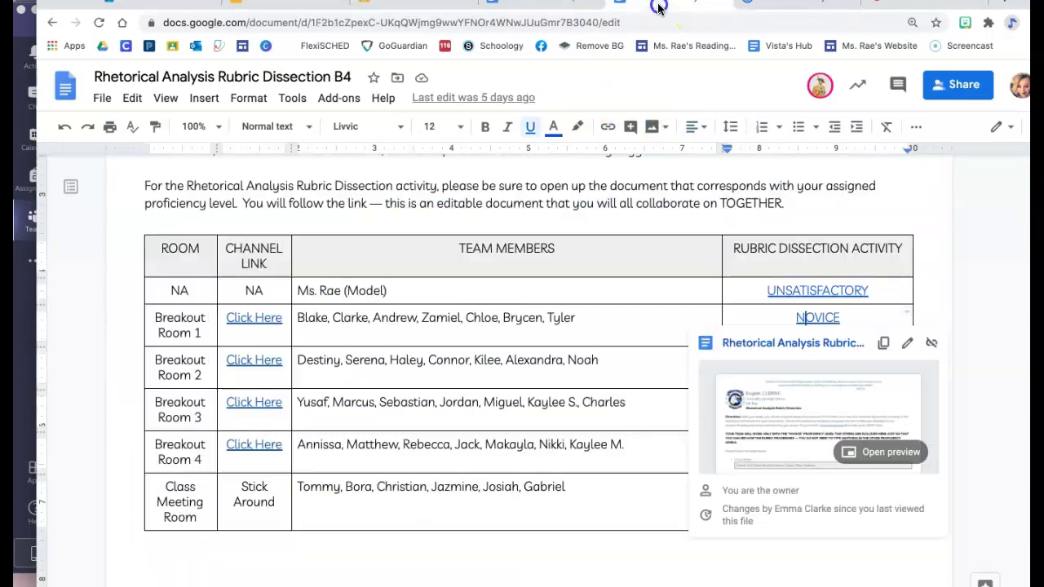
pyautogui.rightClick(728, 204)
pyautogui.click(630, 204)
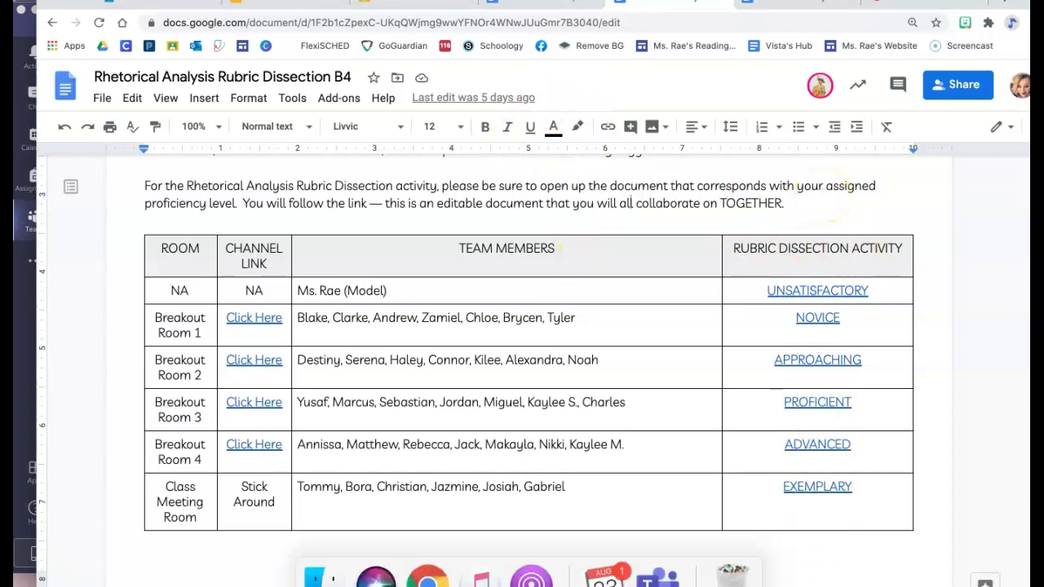
pyautogui.click(658, 576)
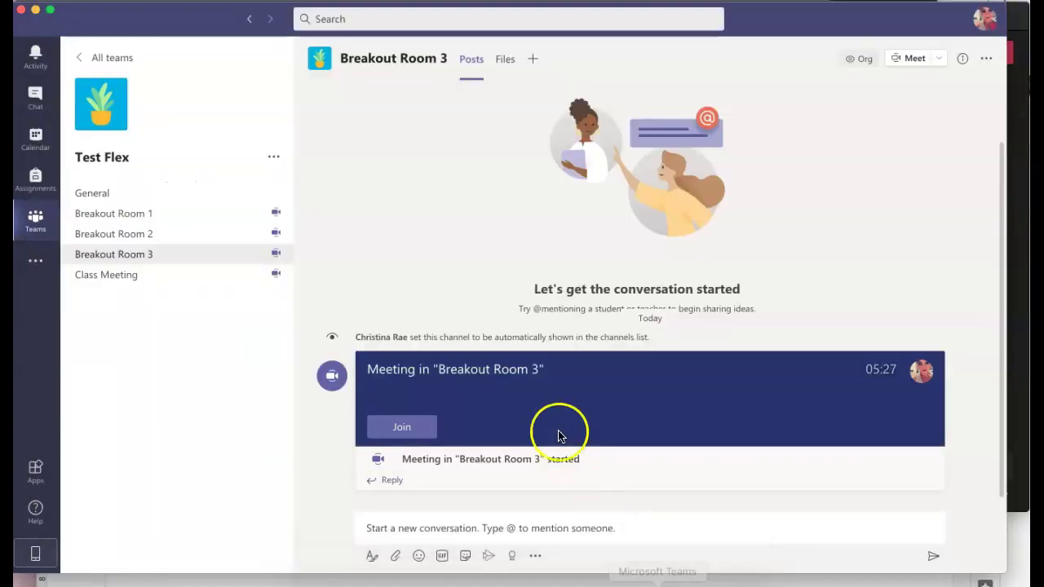